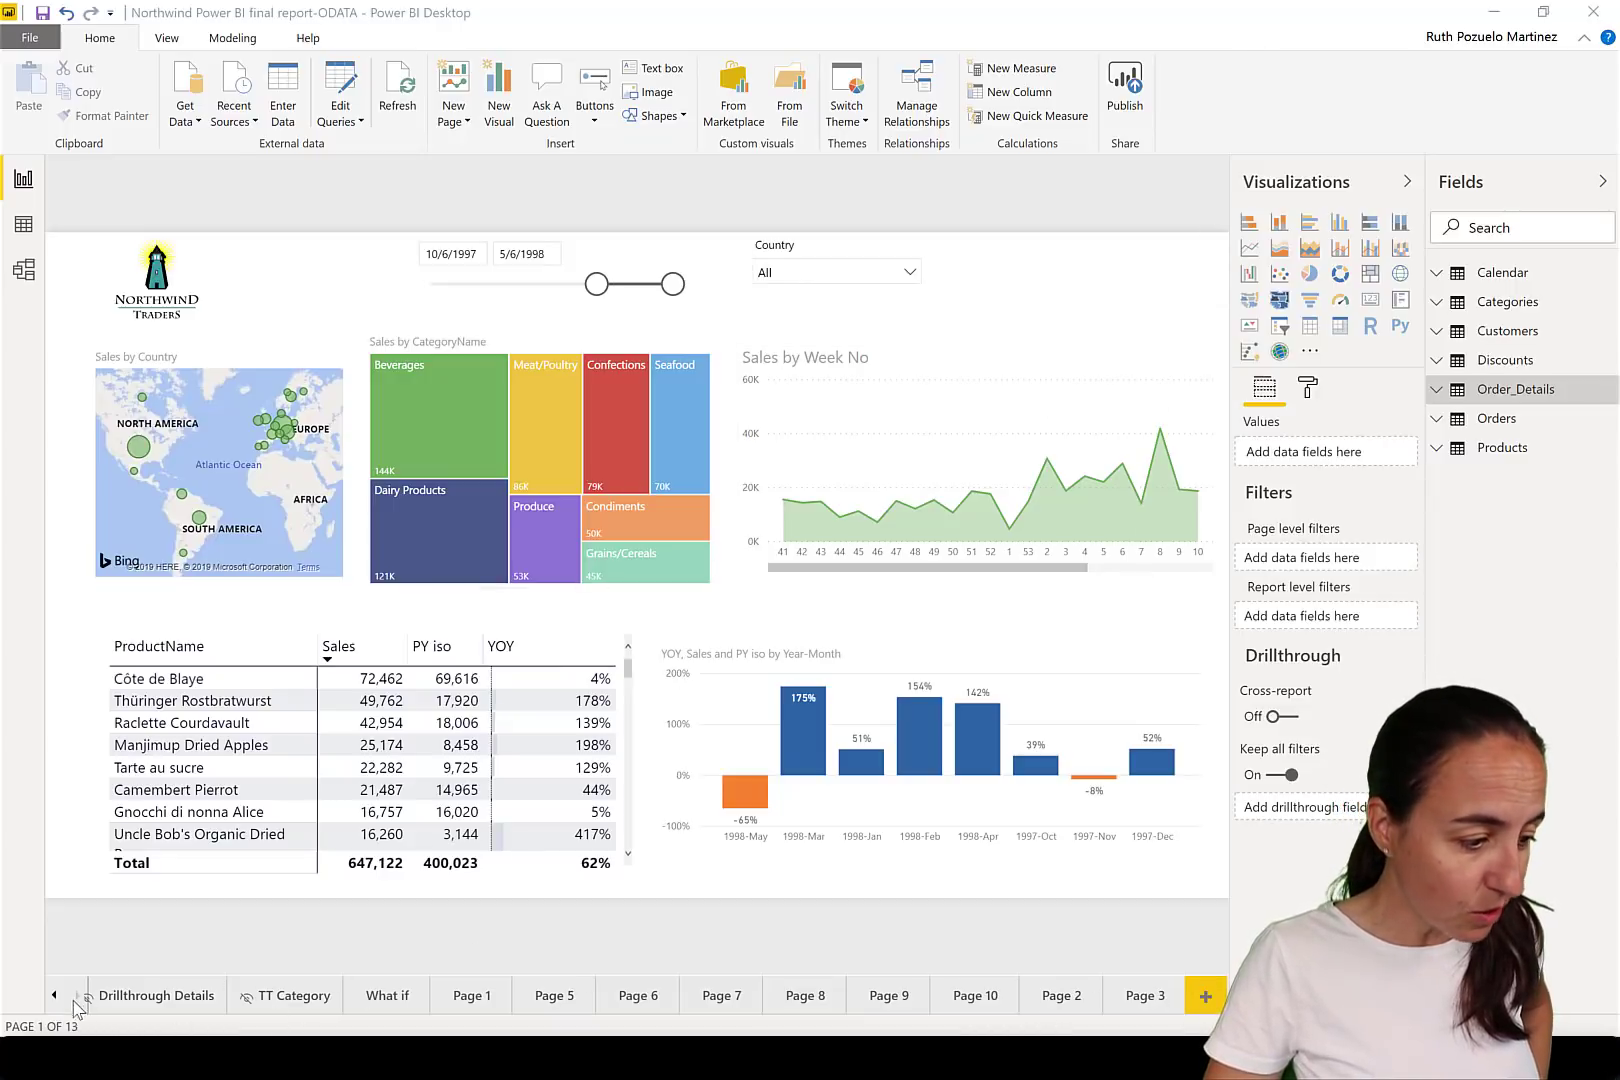
Use the list of all report pages to jump to Page 3, Page 5 and back to Overview
click(53, 995)
click(78, 995)
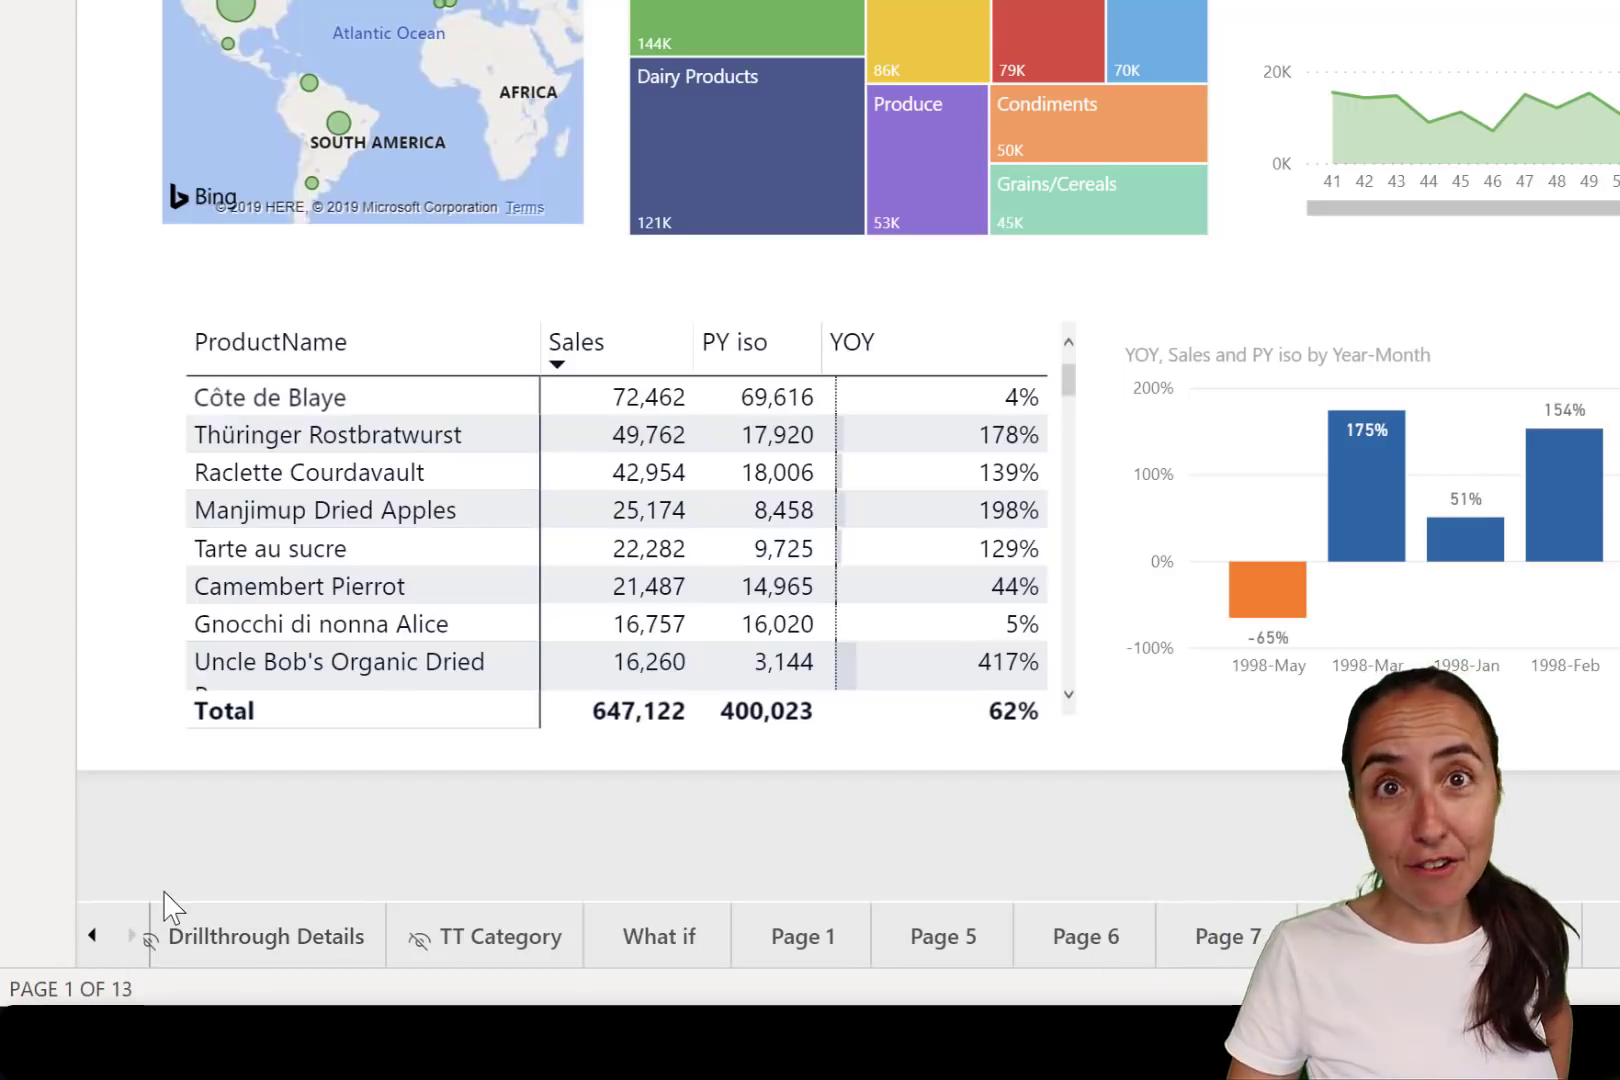
right_click(93, 936)
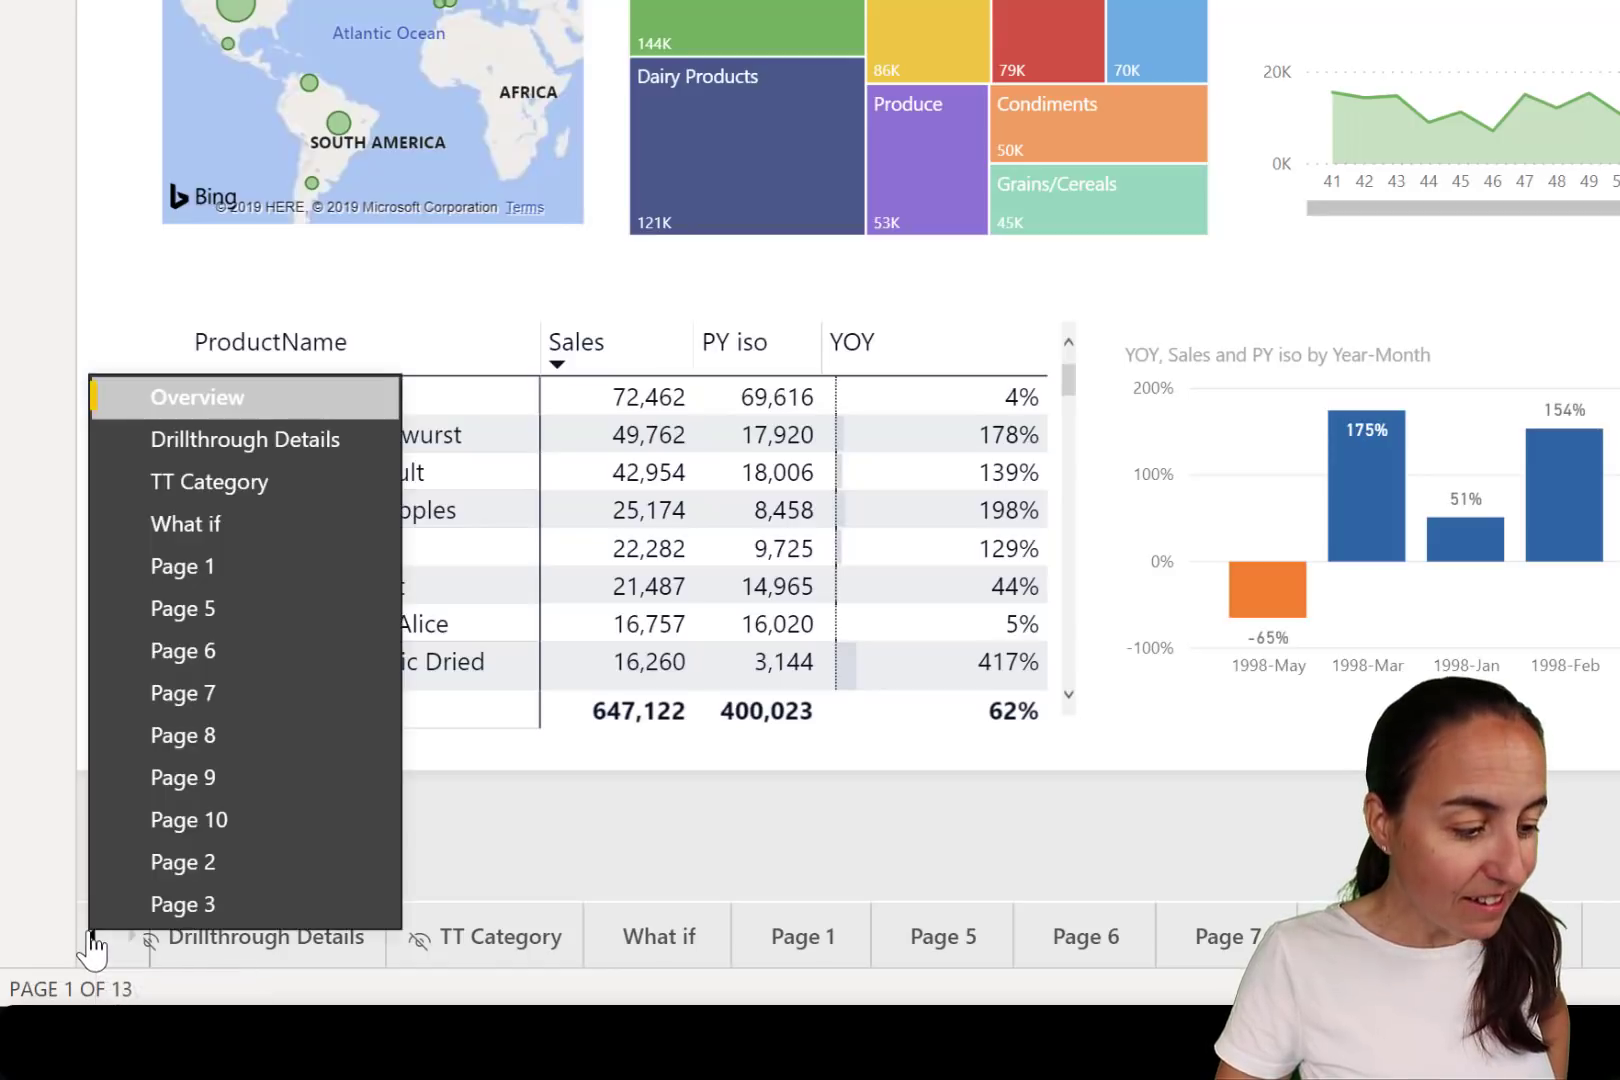
click(208, 900)
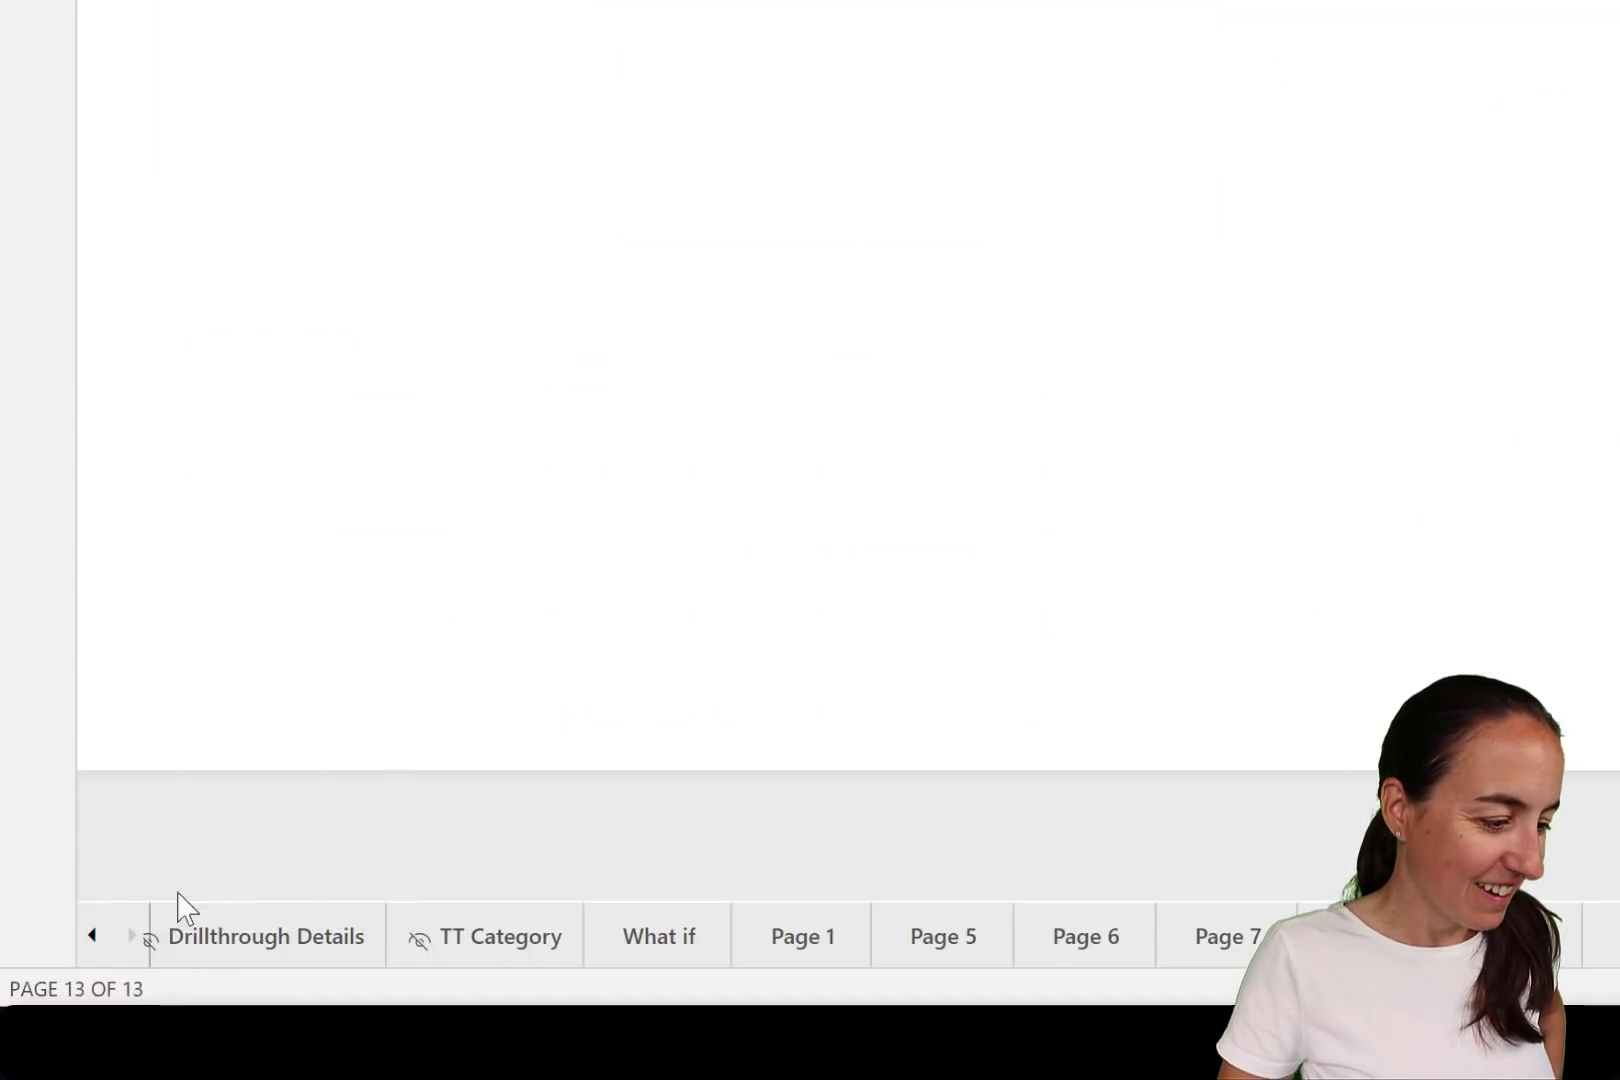
right_click(93, 936)
click(191, 628)
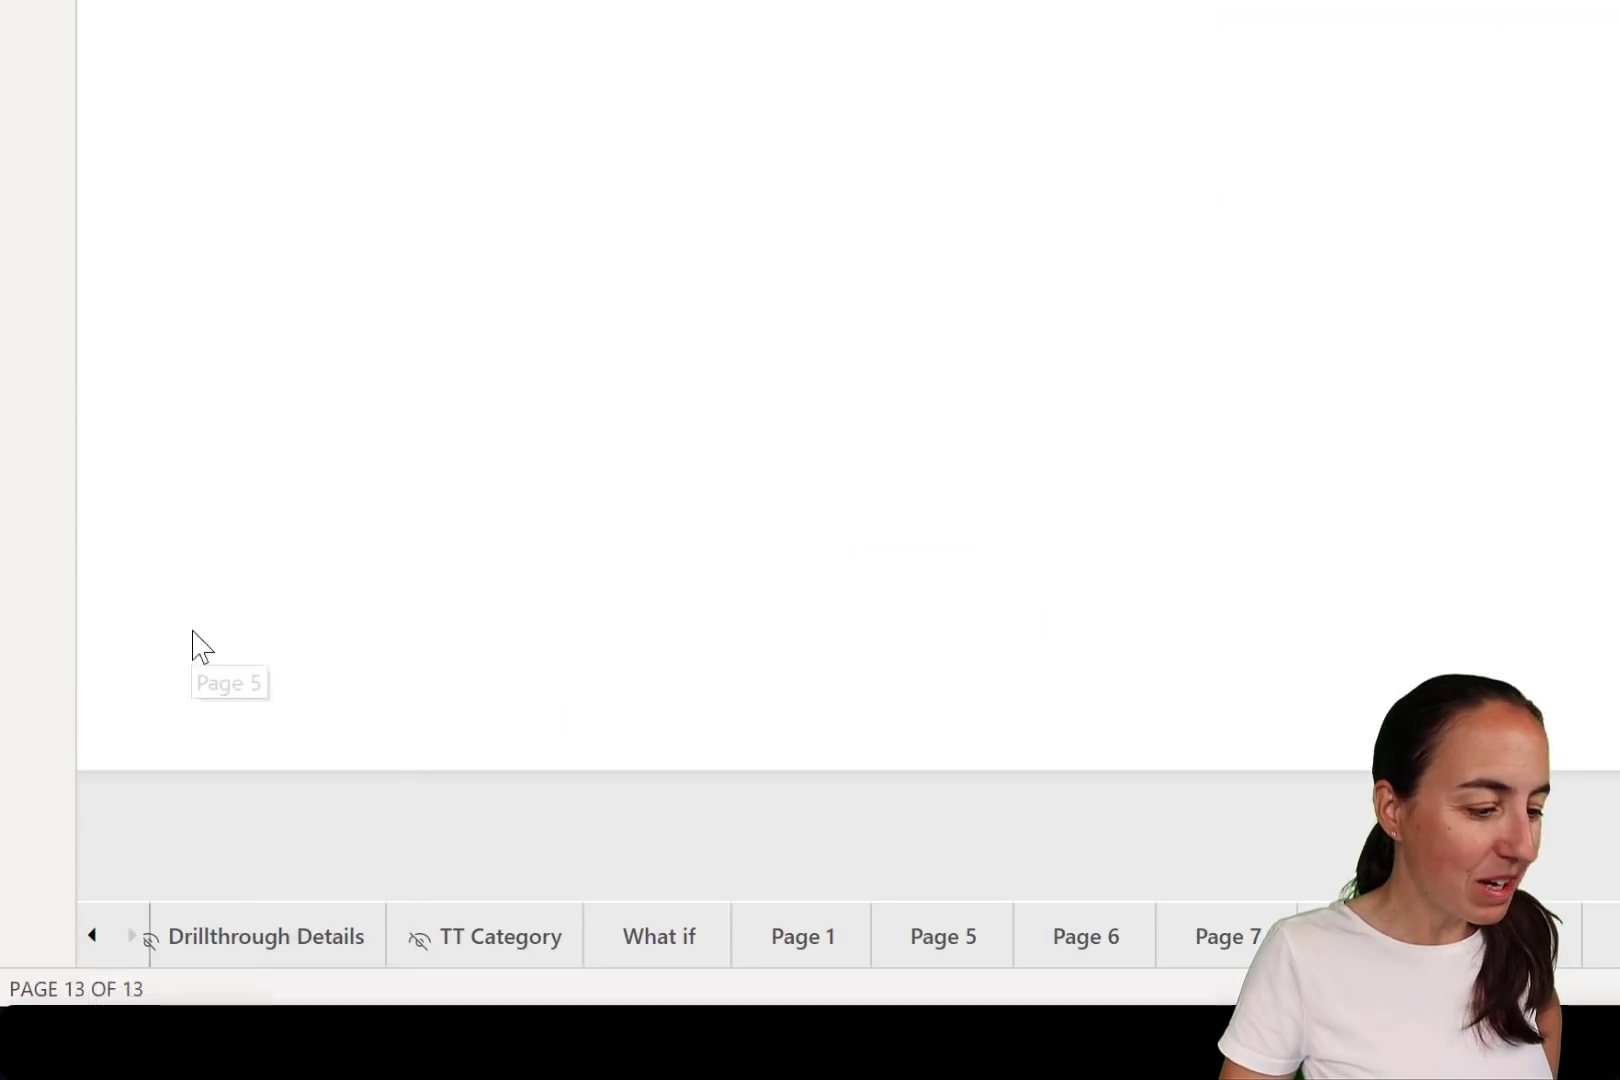
right_click(89, 946)
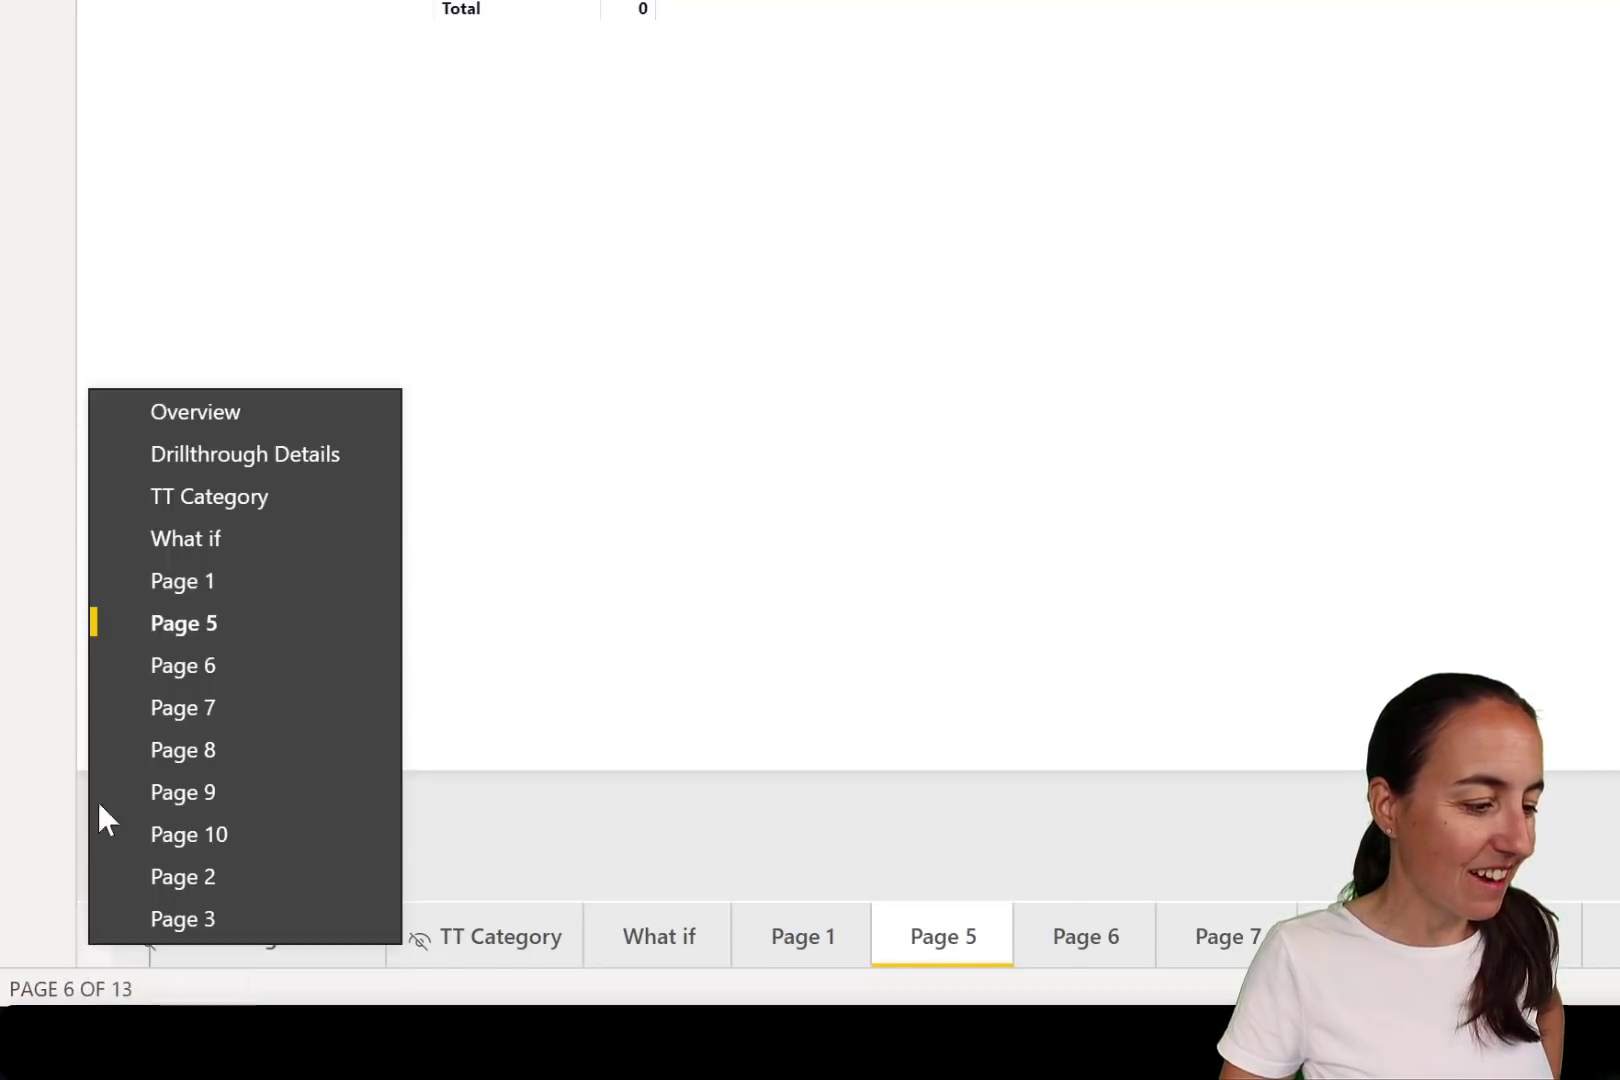
click(254, 428)
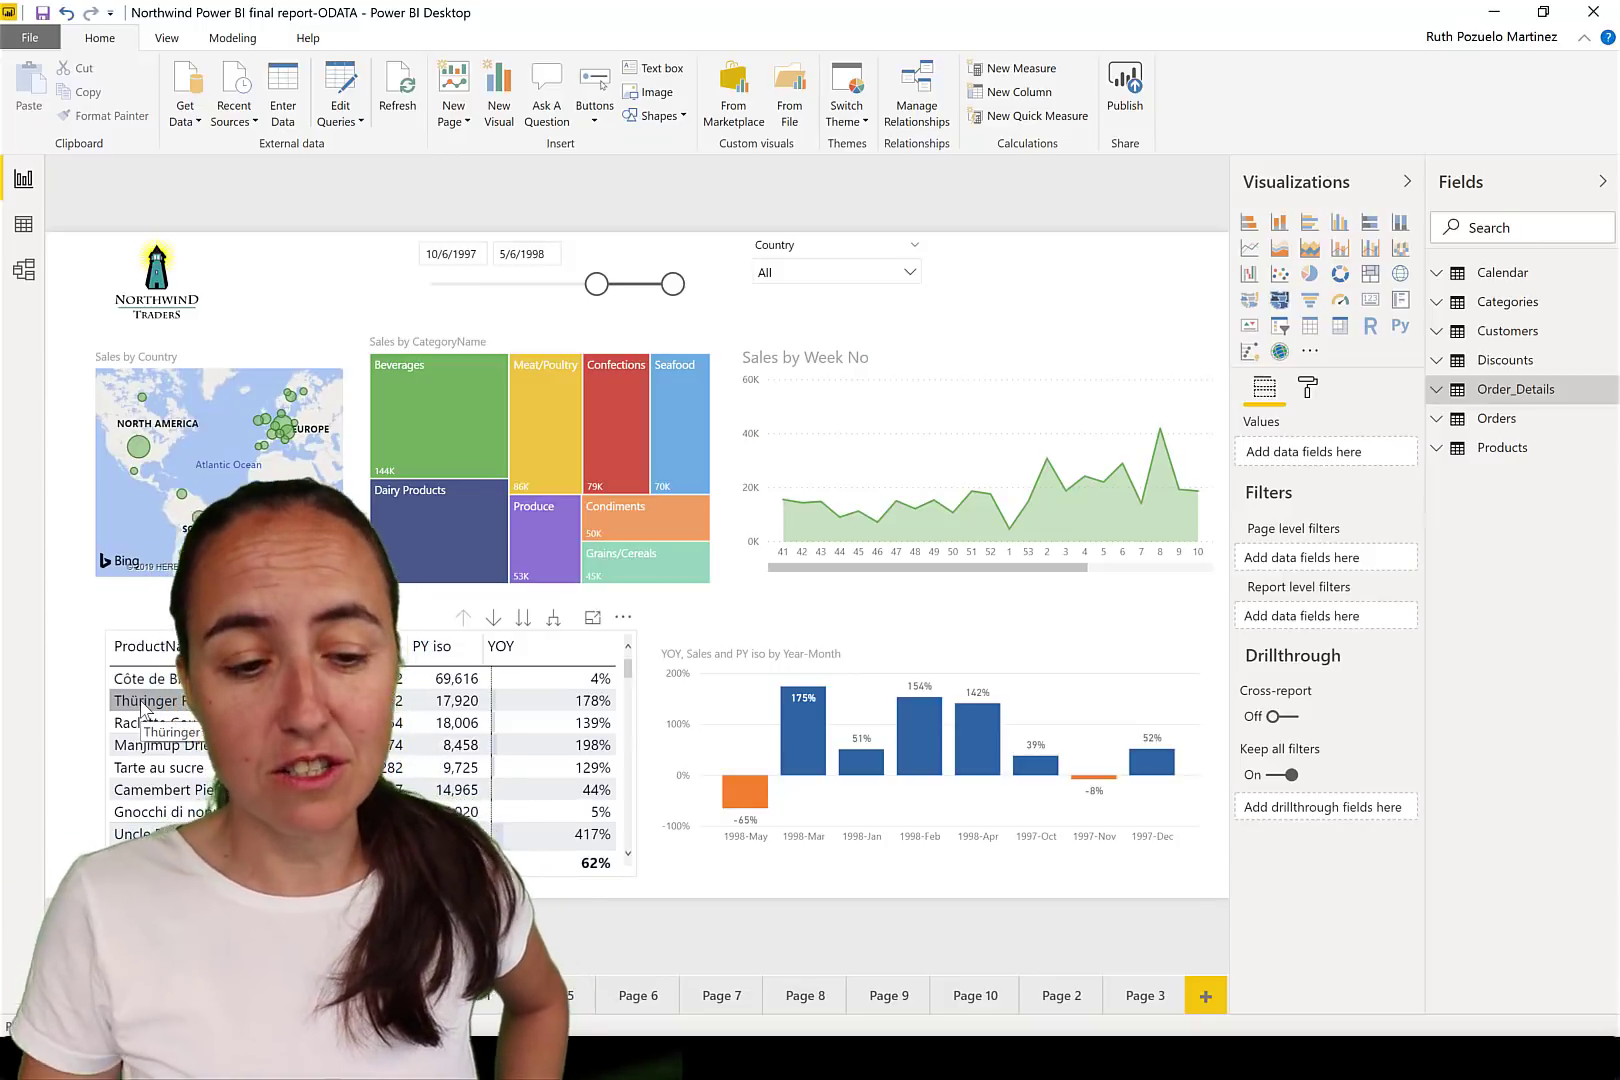
Expand the Order_Details table and show its hidden fields
click(1436, 391)
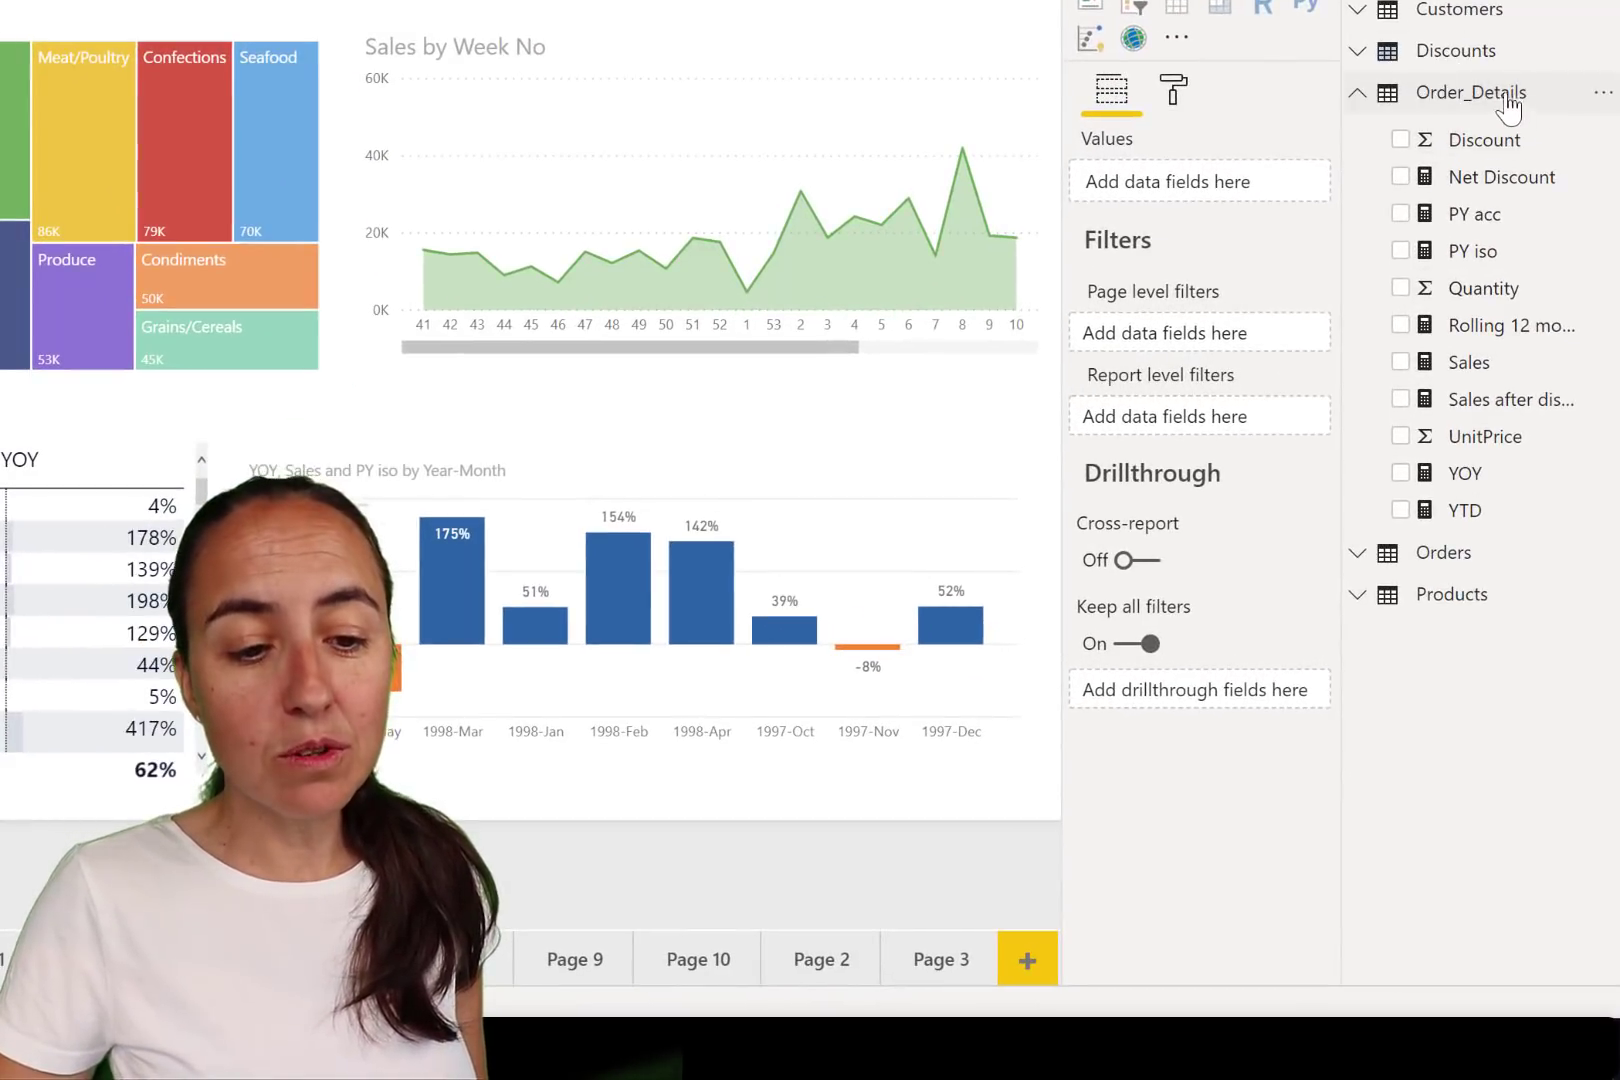
mouse_move(1506, 100)
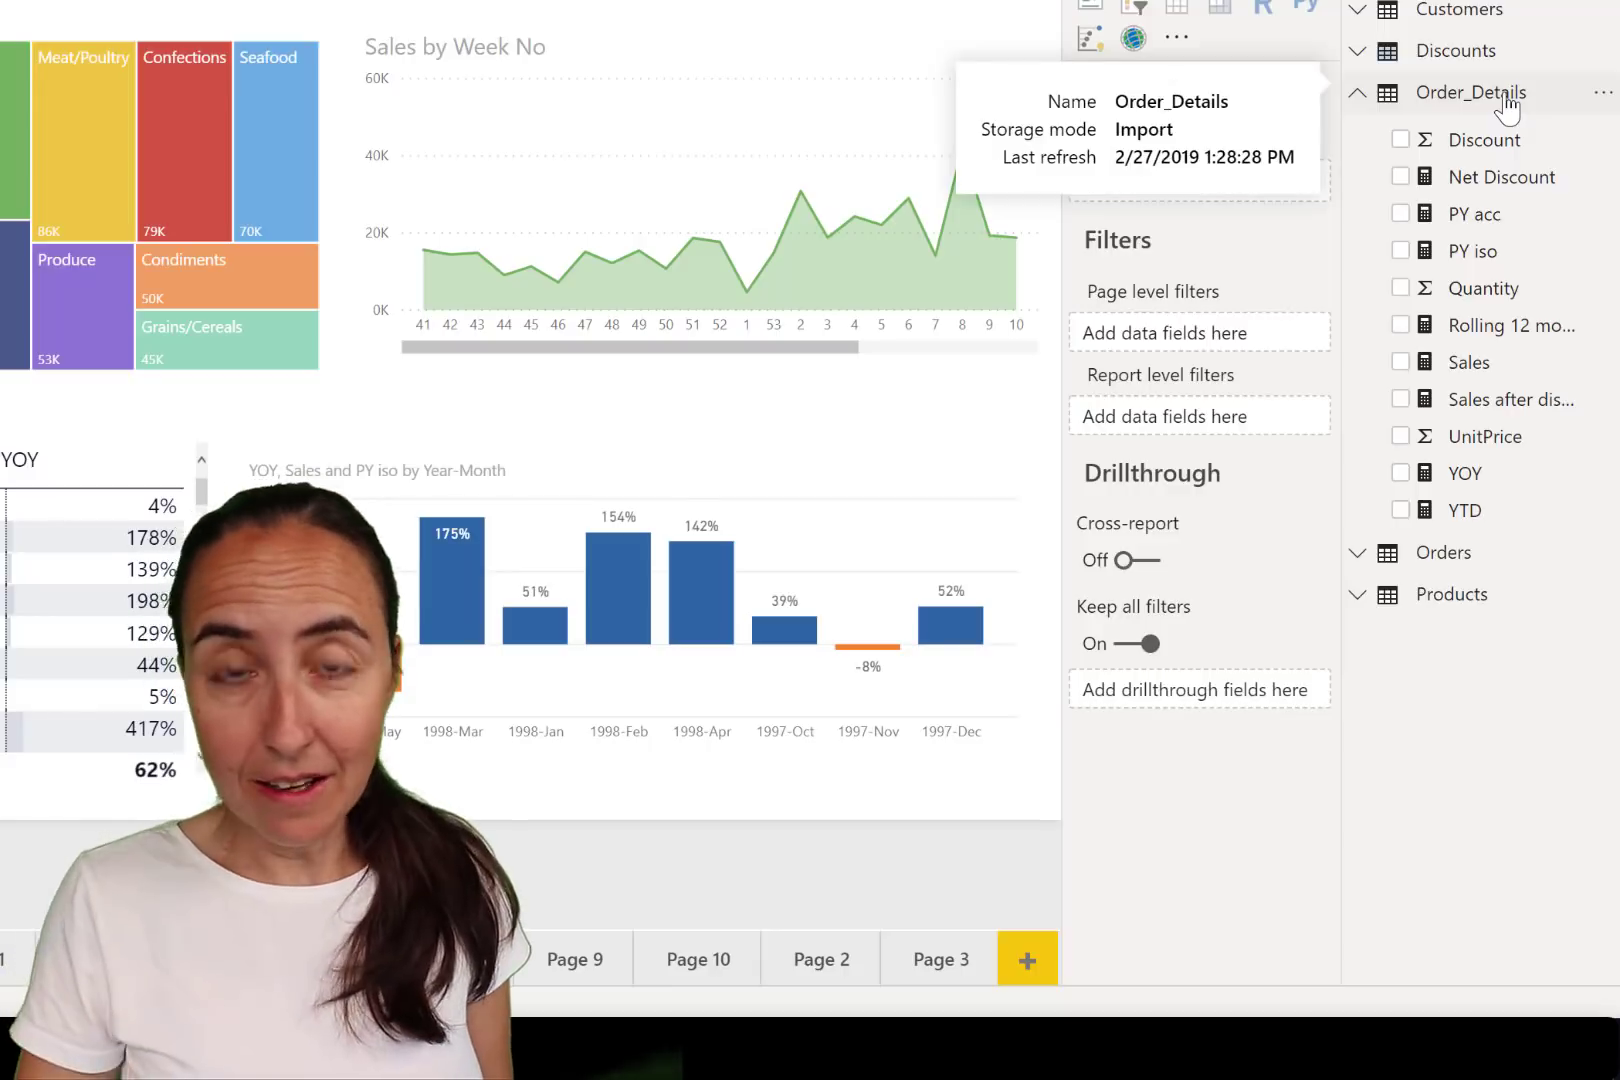
right_click(1455, 95)
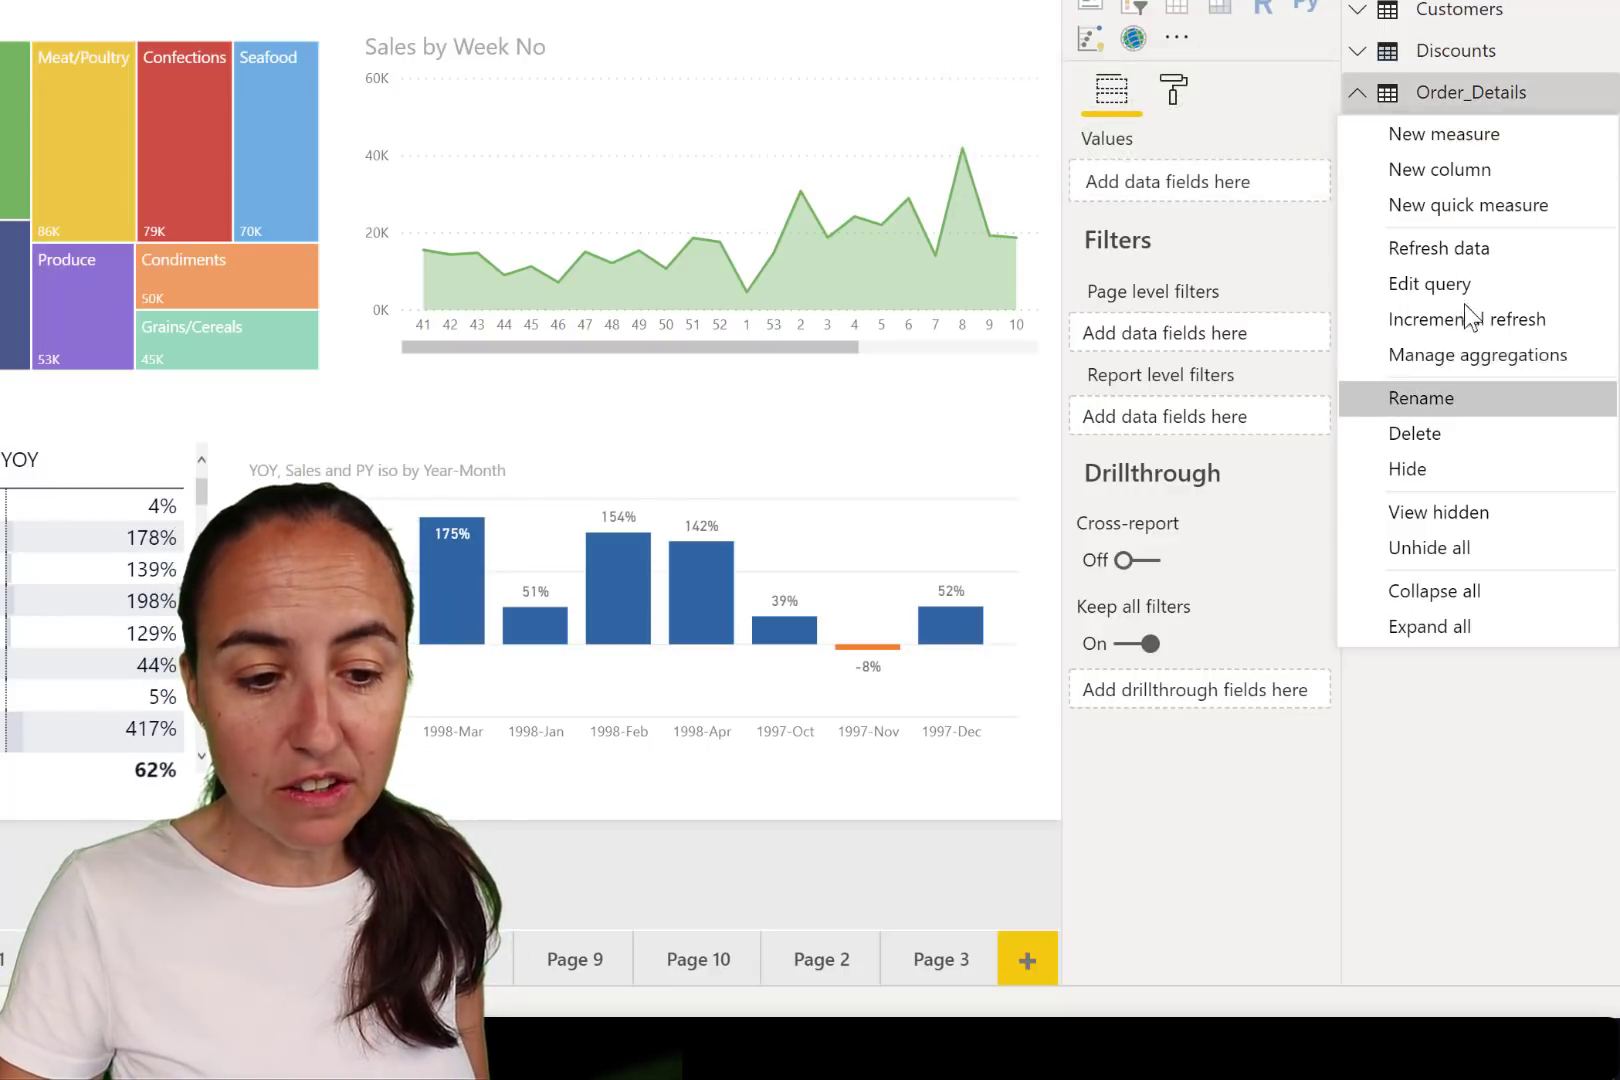
click(1480, 508)
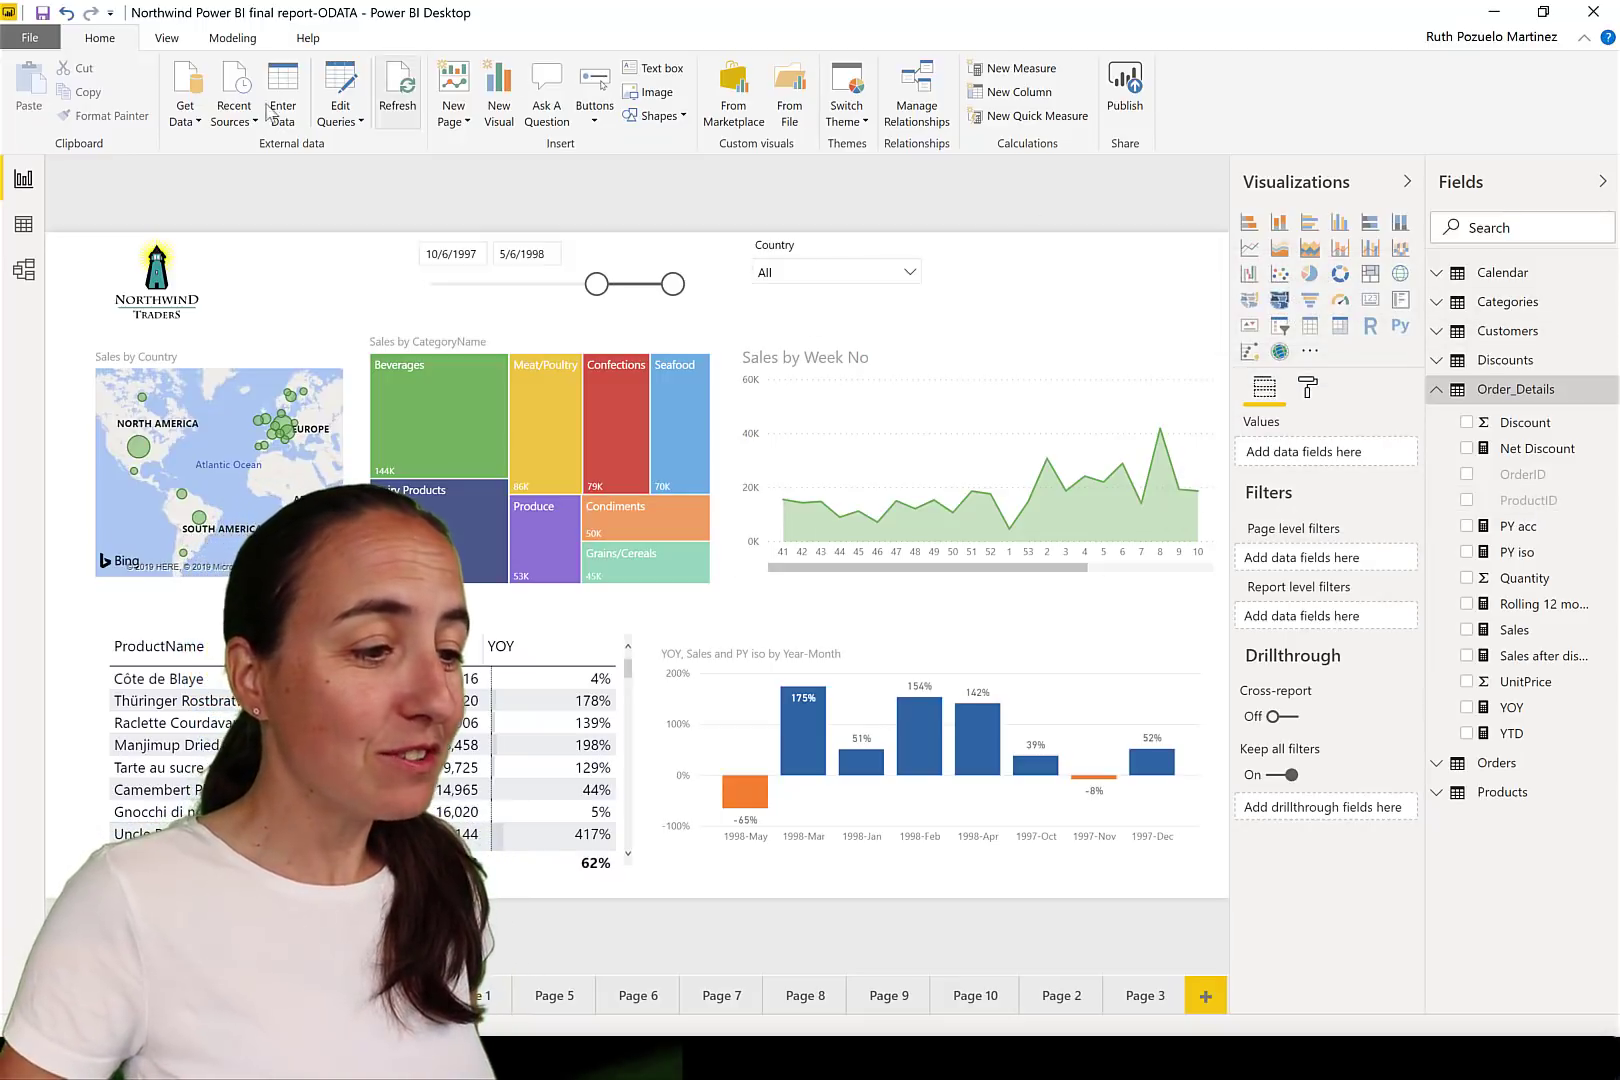
Copy all queries from Customers to Calendar in Power Query Editor and paste their code into the empty Notepad++ document
click(340, 95)
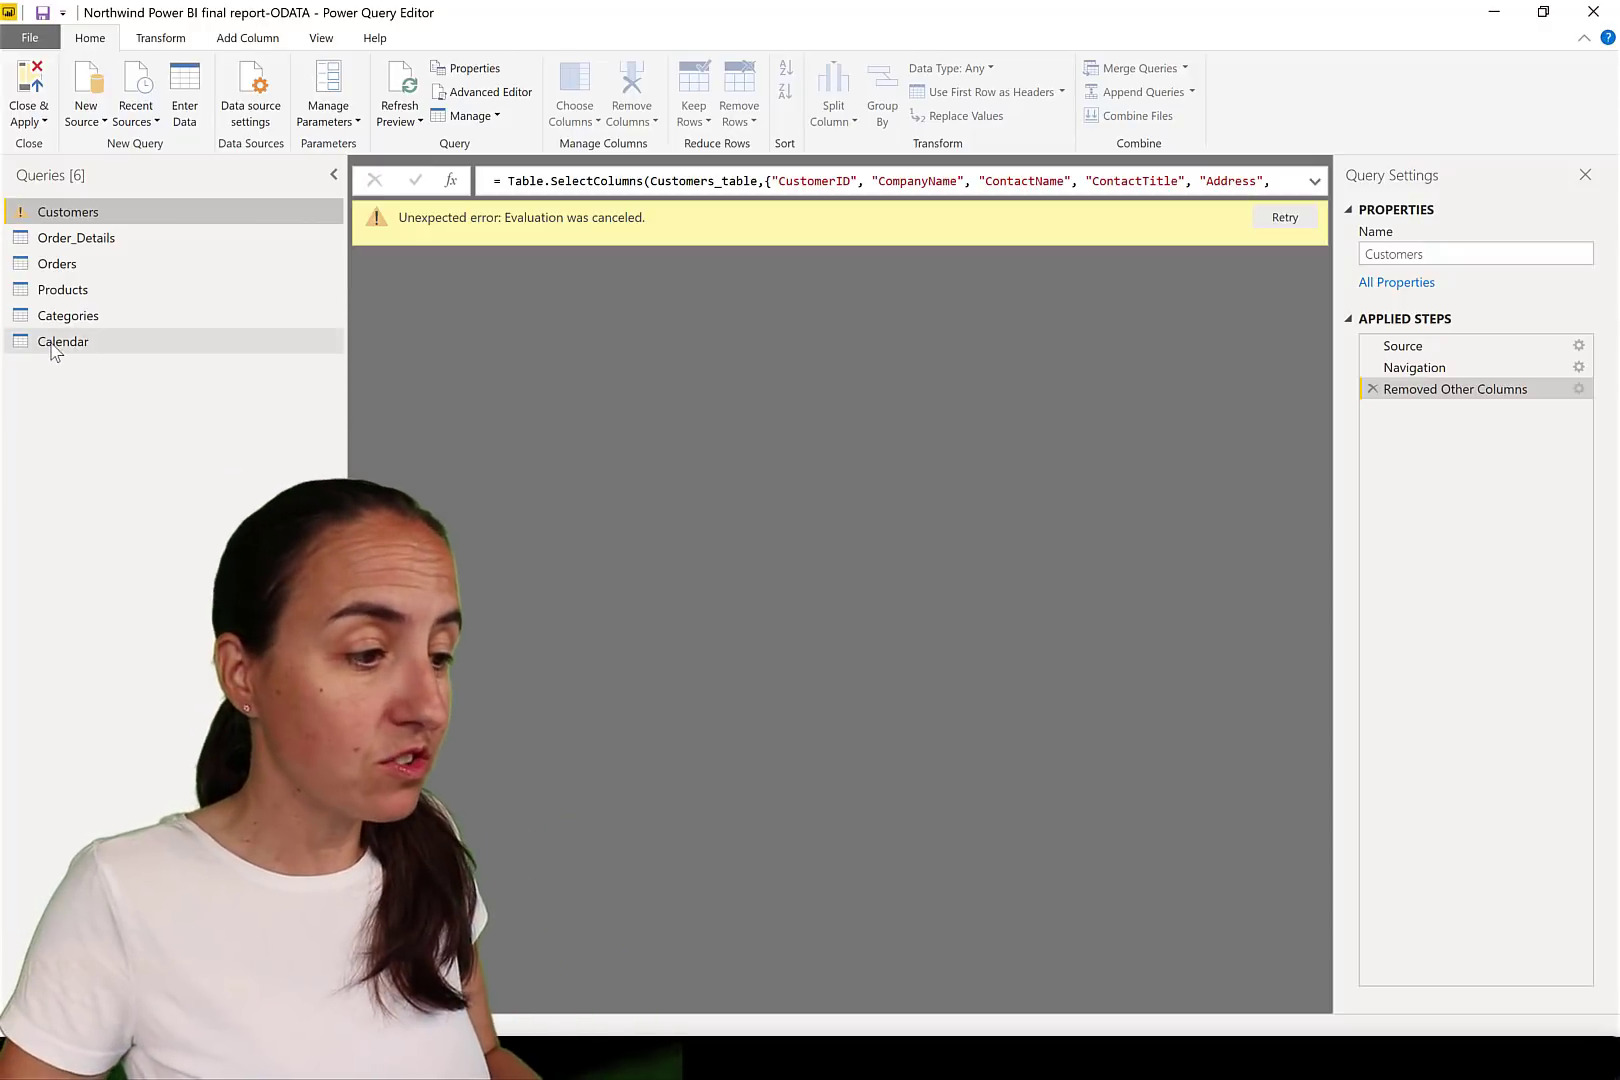
click(56, 348)
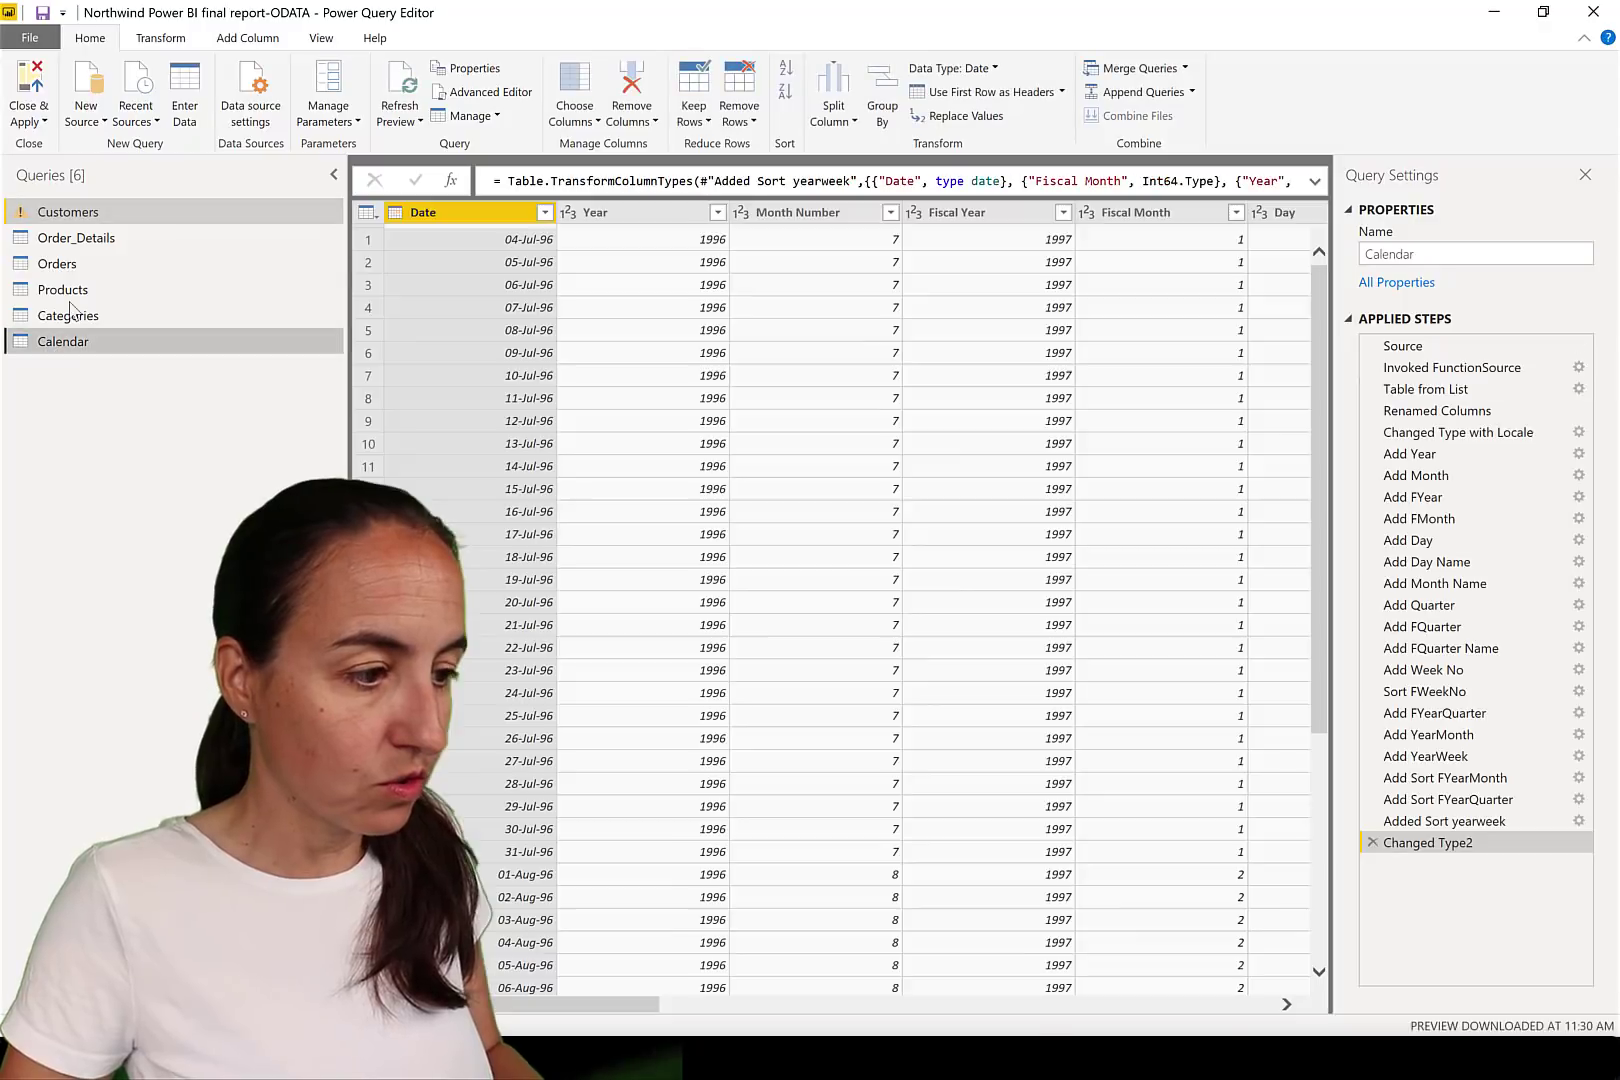
shift+click(92, 212)
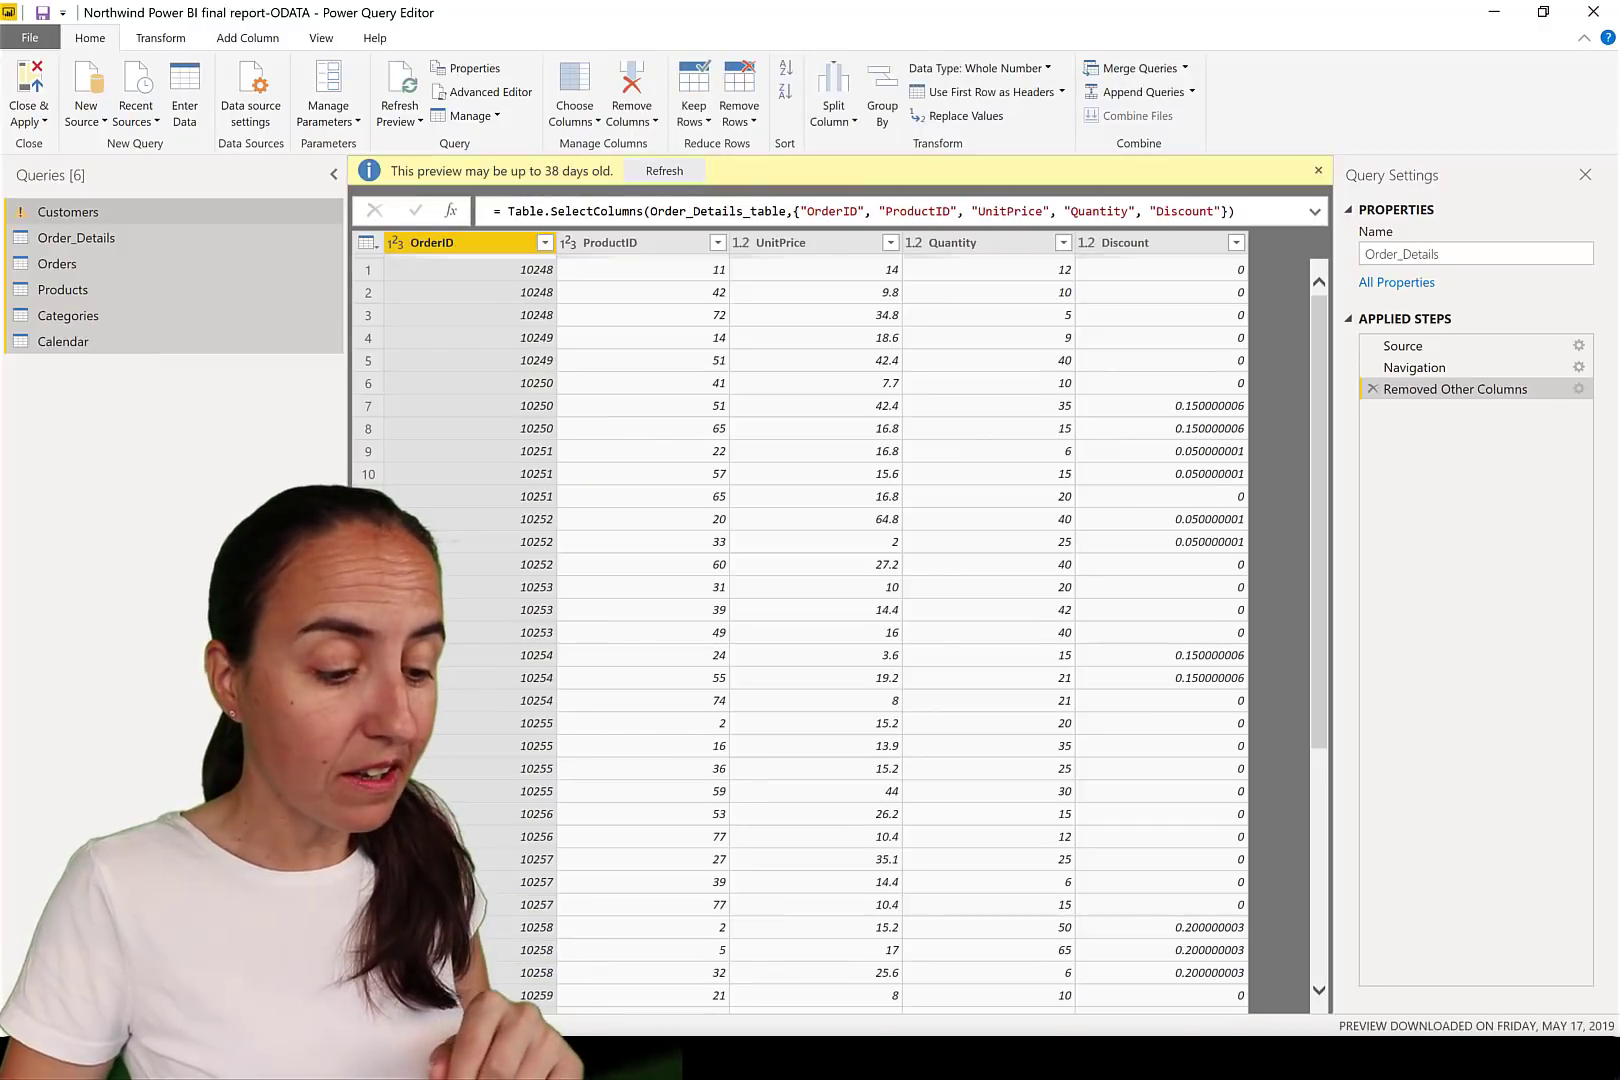
key(alt+Tab)
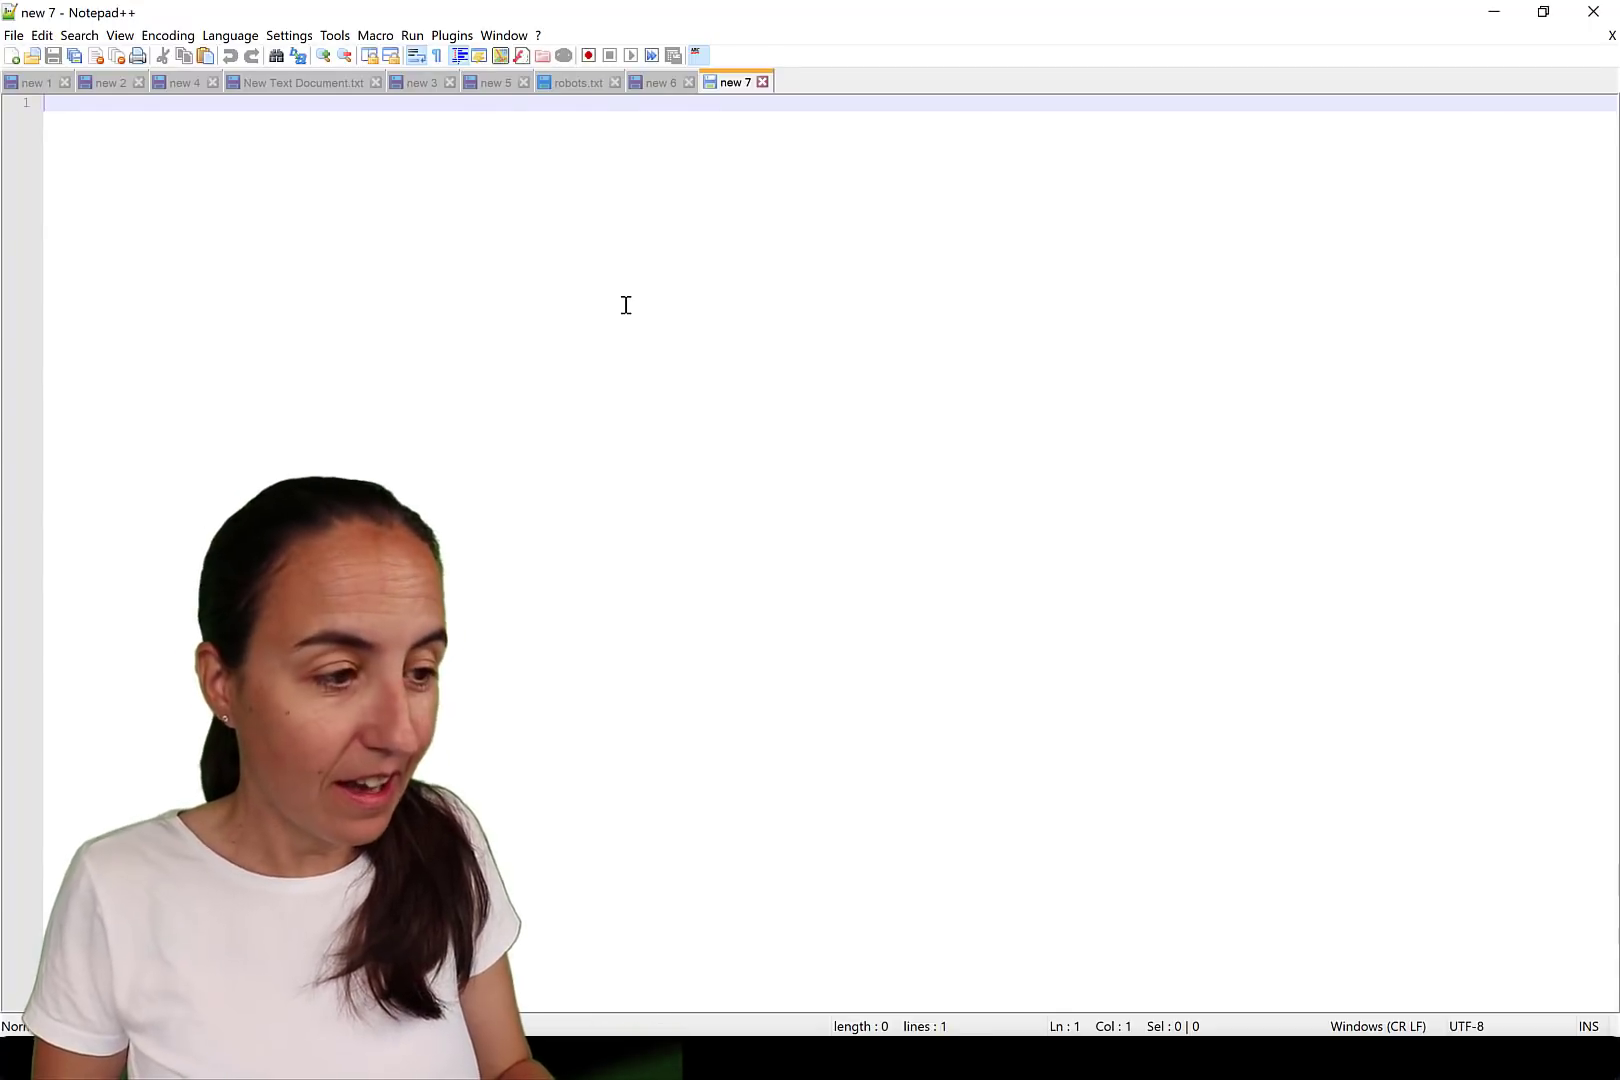
key(ctrl+v)
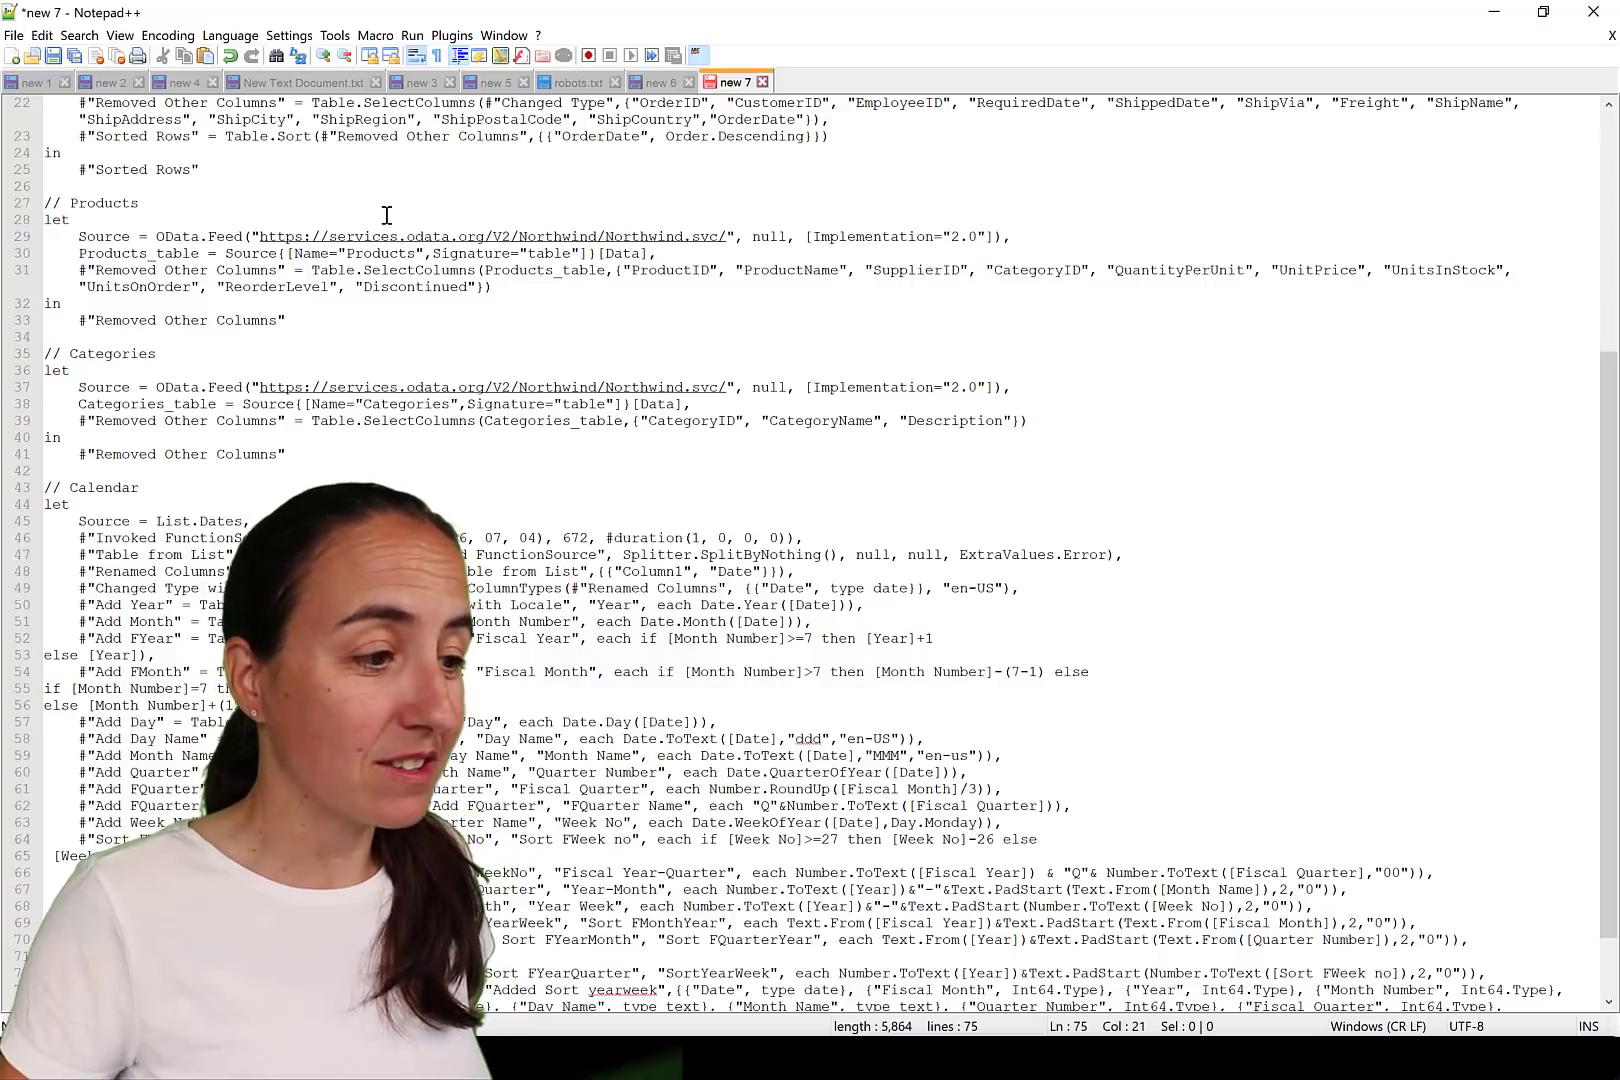
Examine the pasted code of the Order_Details and Orders queries
scroll(316, 245, up, 7)
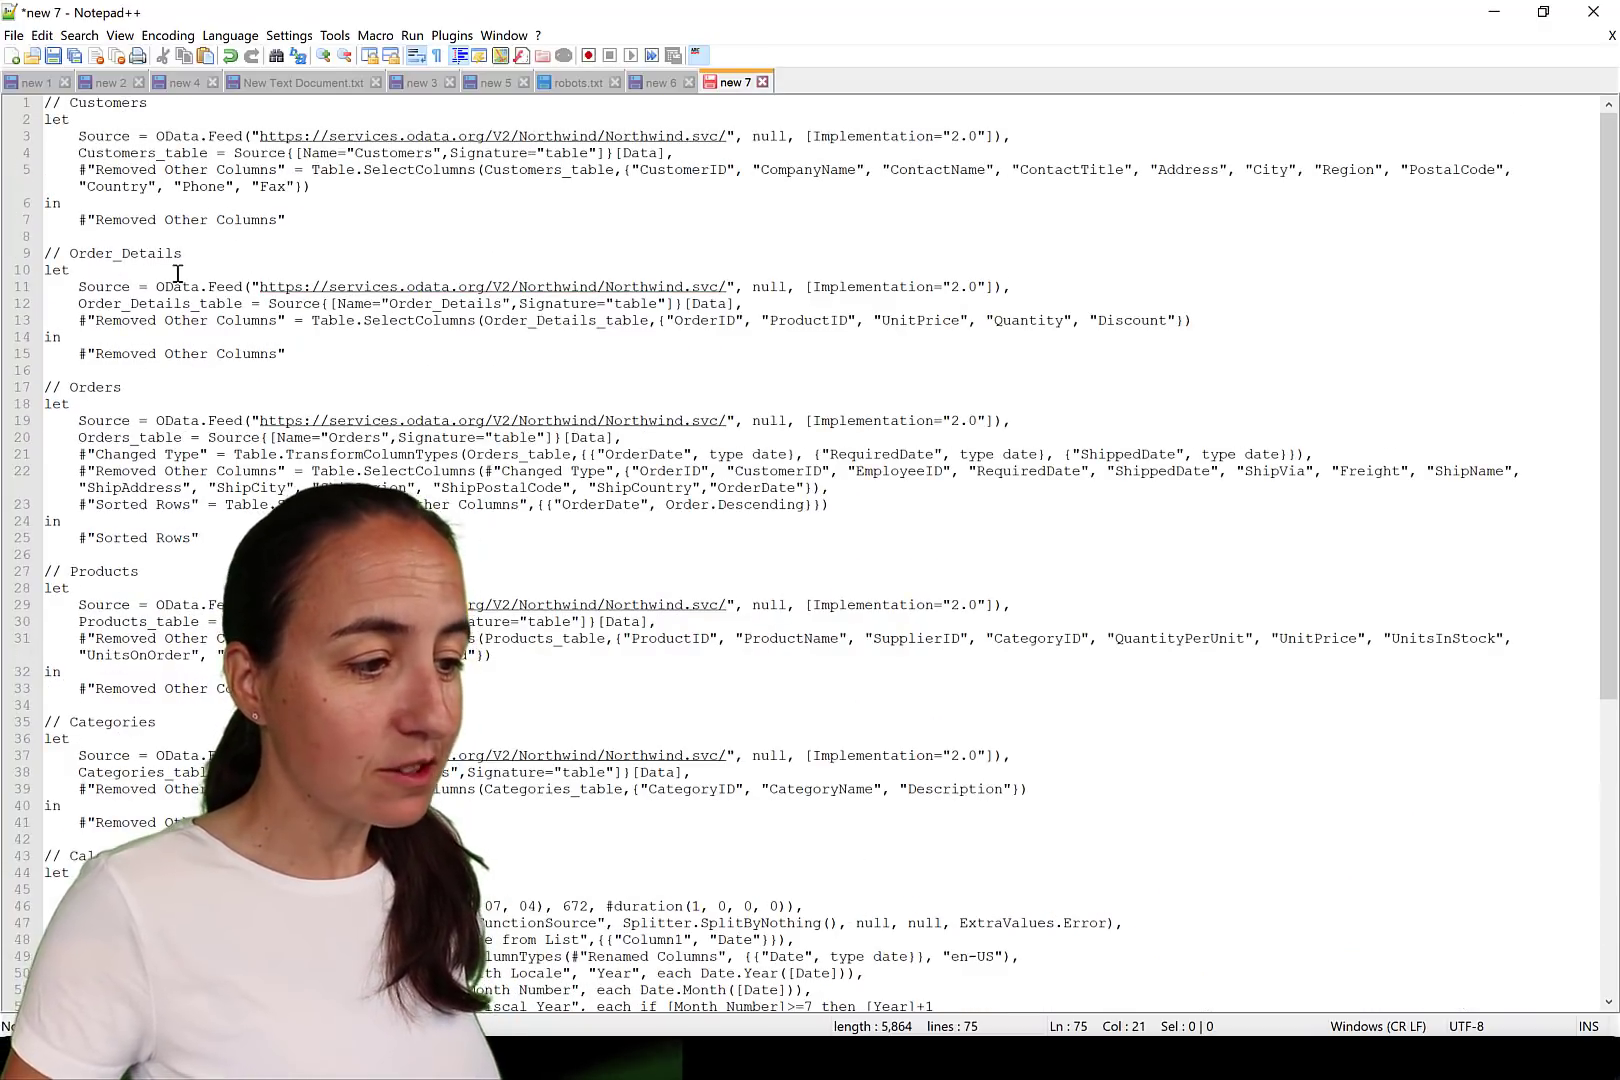
drag(78, 254, 240, 343)
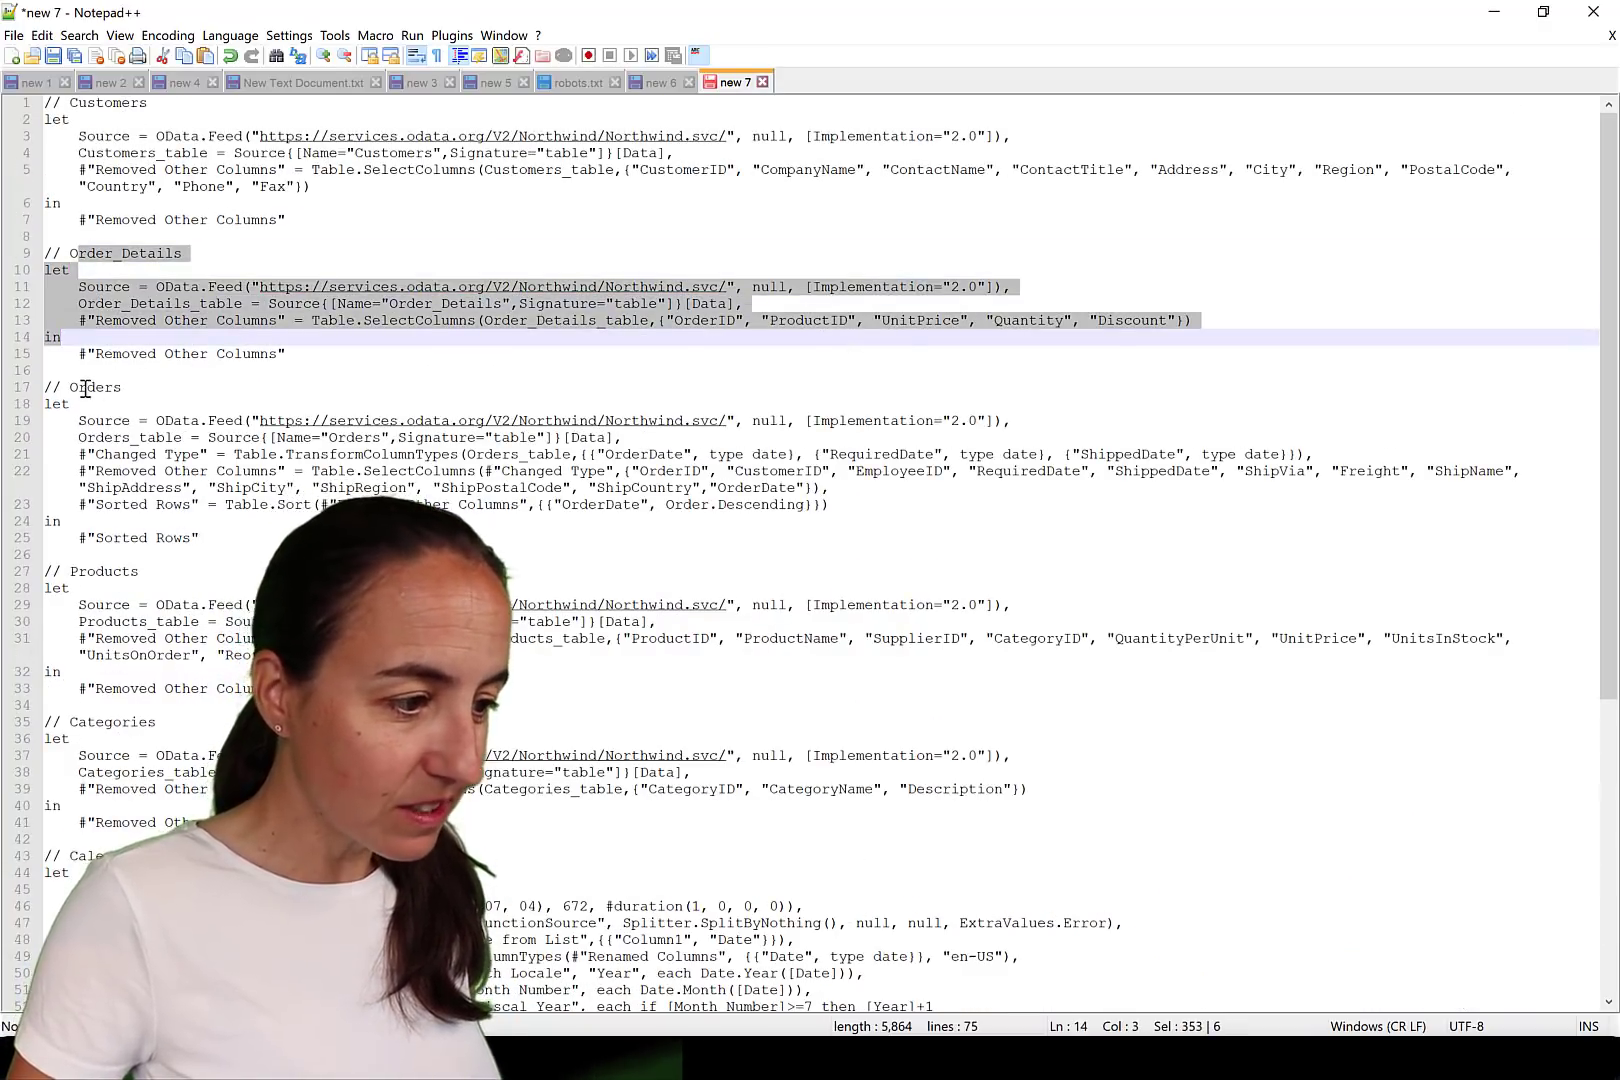
drag(87, 388, 385, 506)
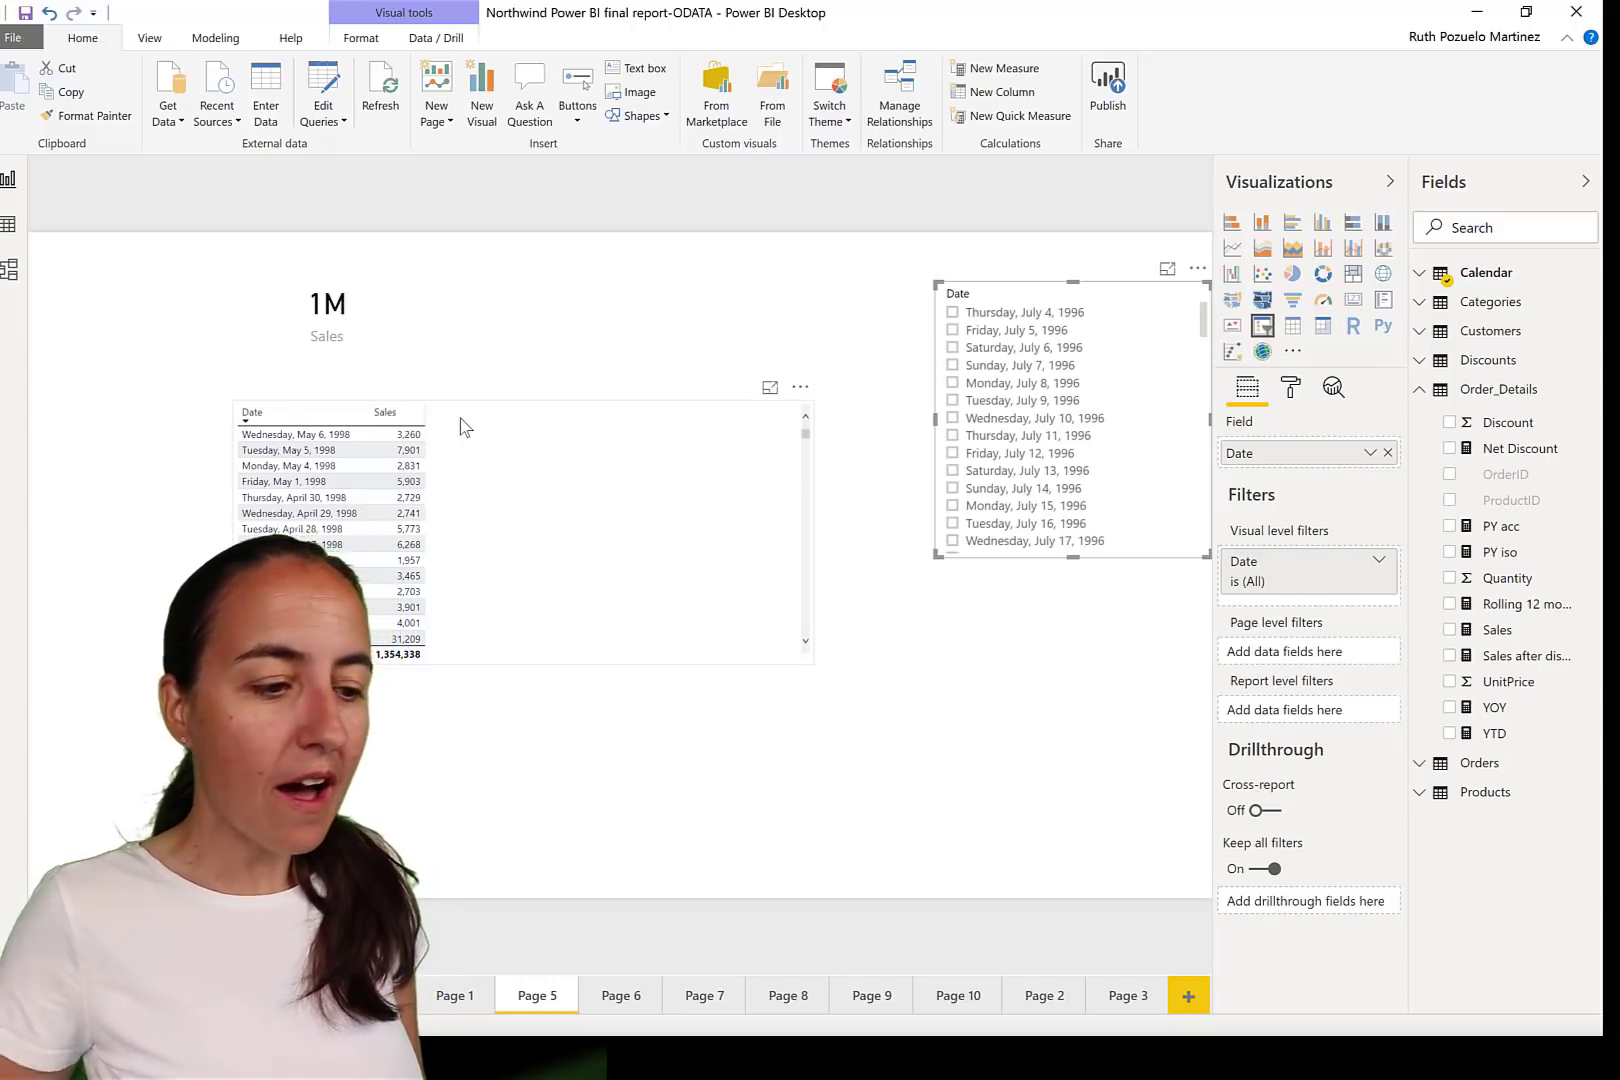
In Power BI Desktop, filter Page 5 to Sunday, July 7, 1996 and append +0 to the Sales measure's formula
click(1533, 630)
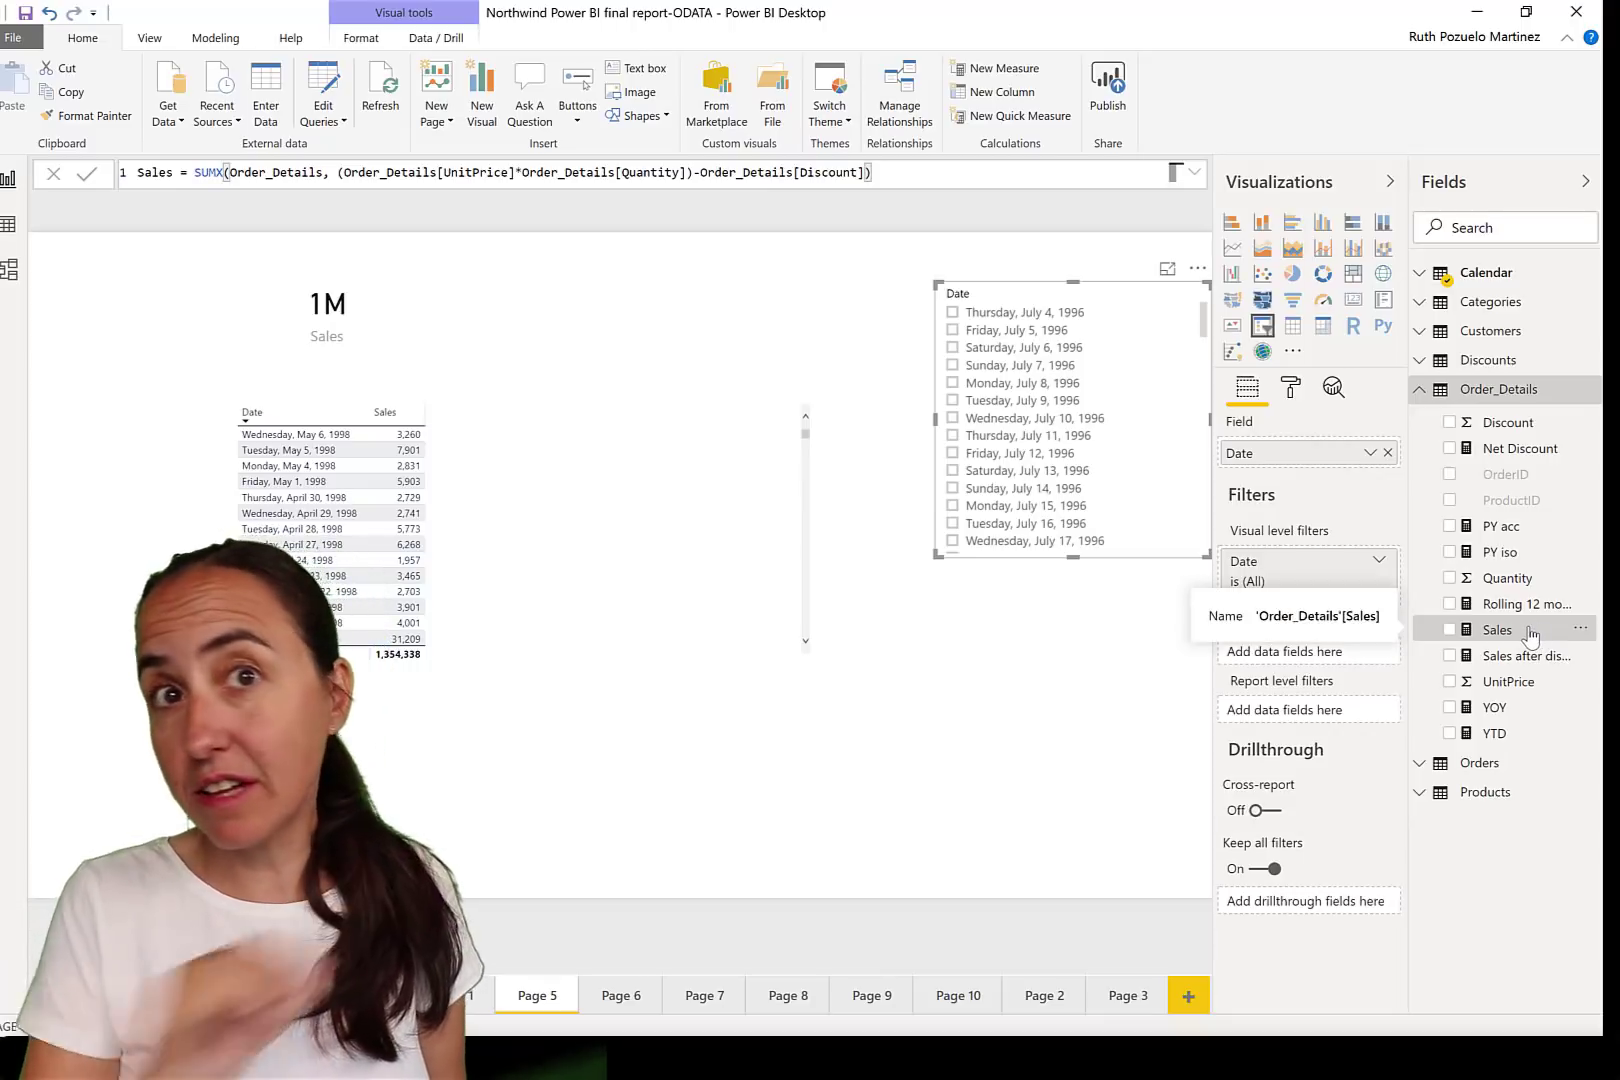
click(1040, 366)
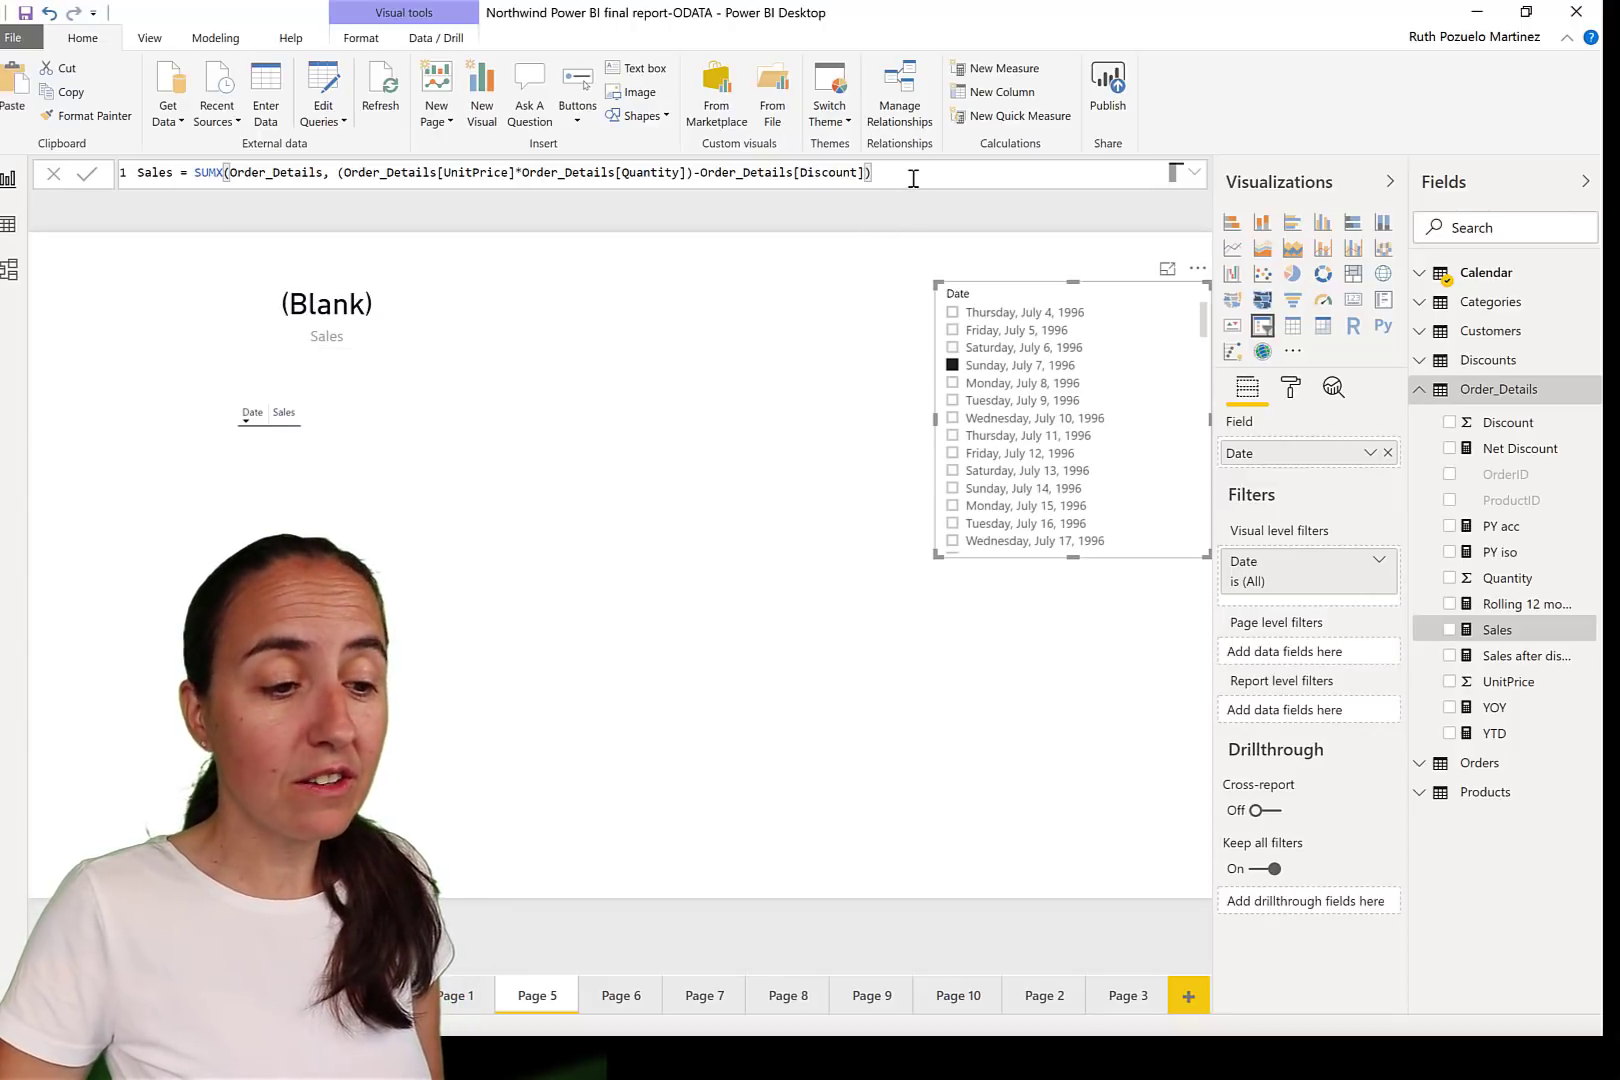
text(+)
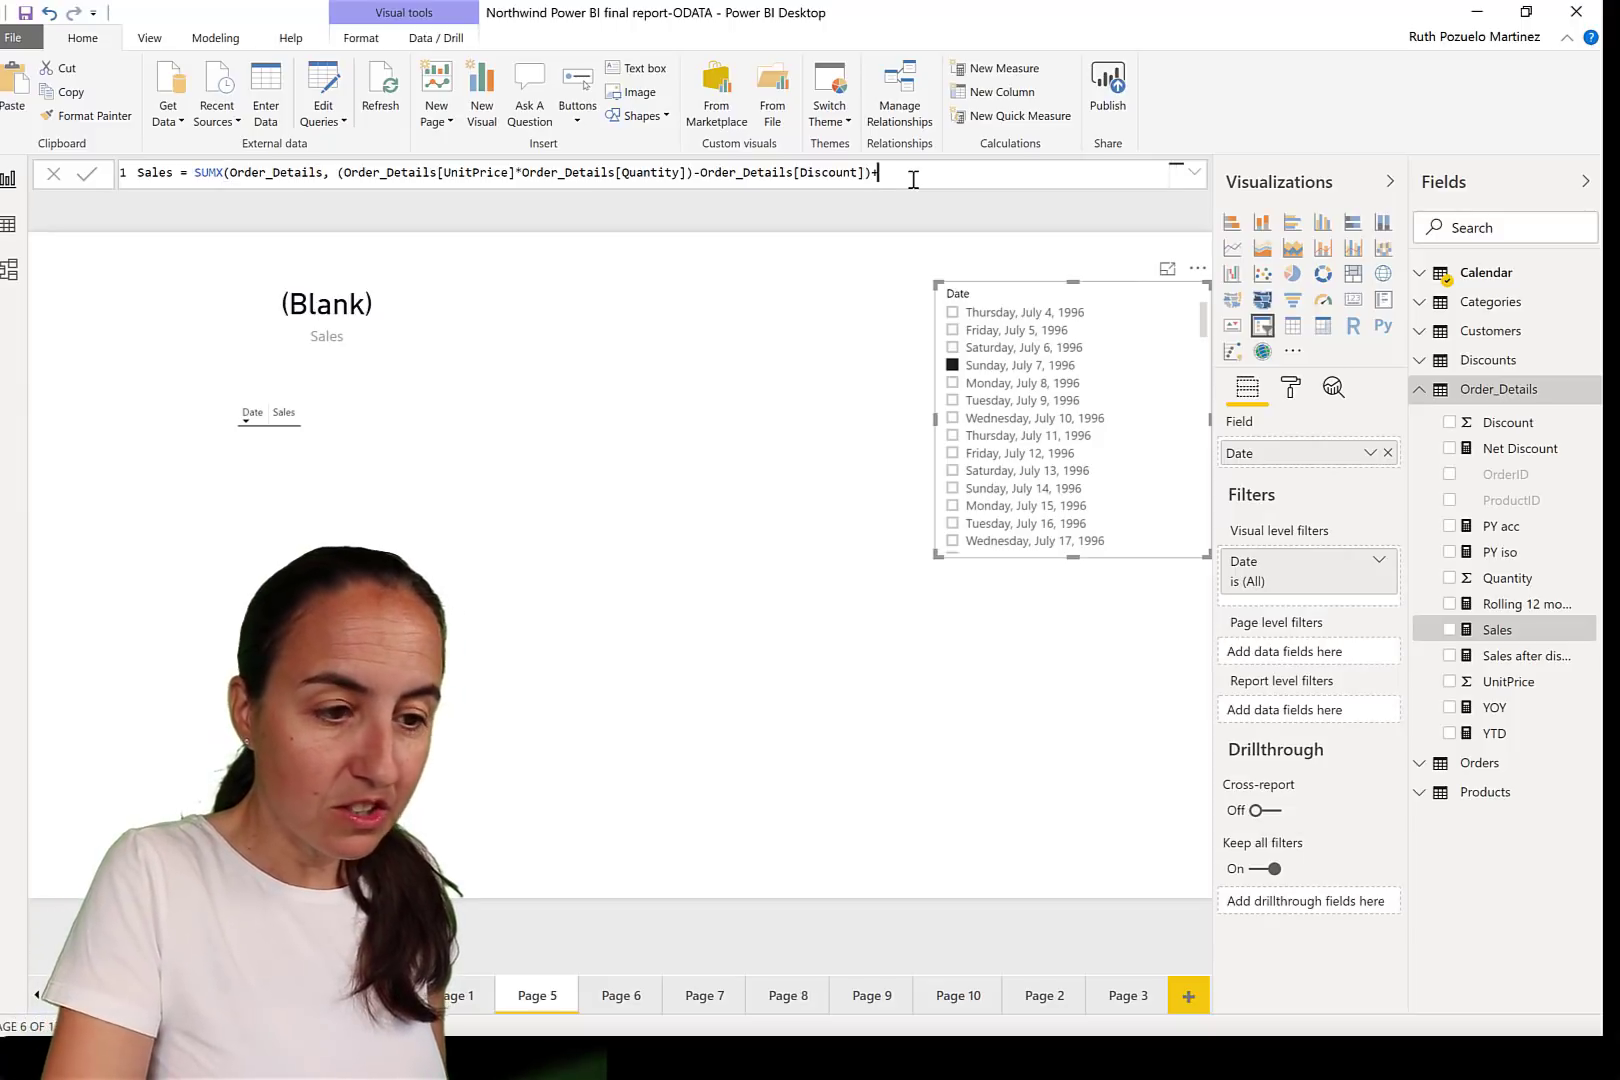
text(0)
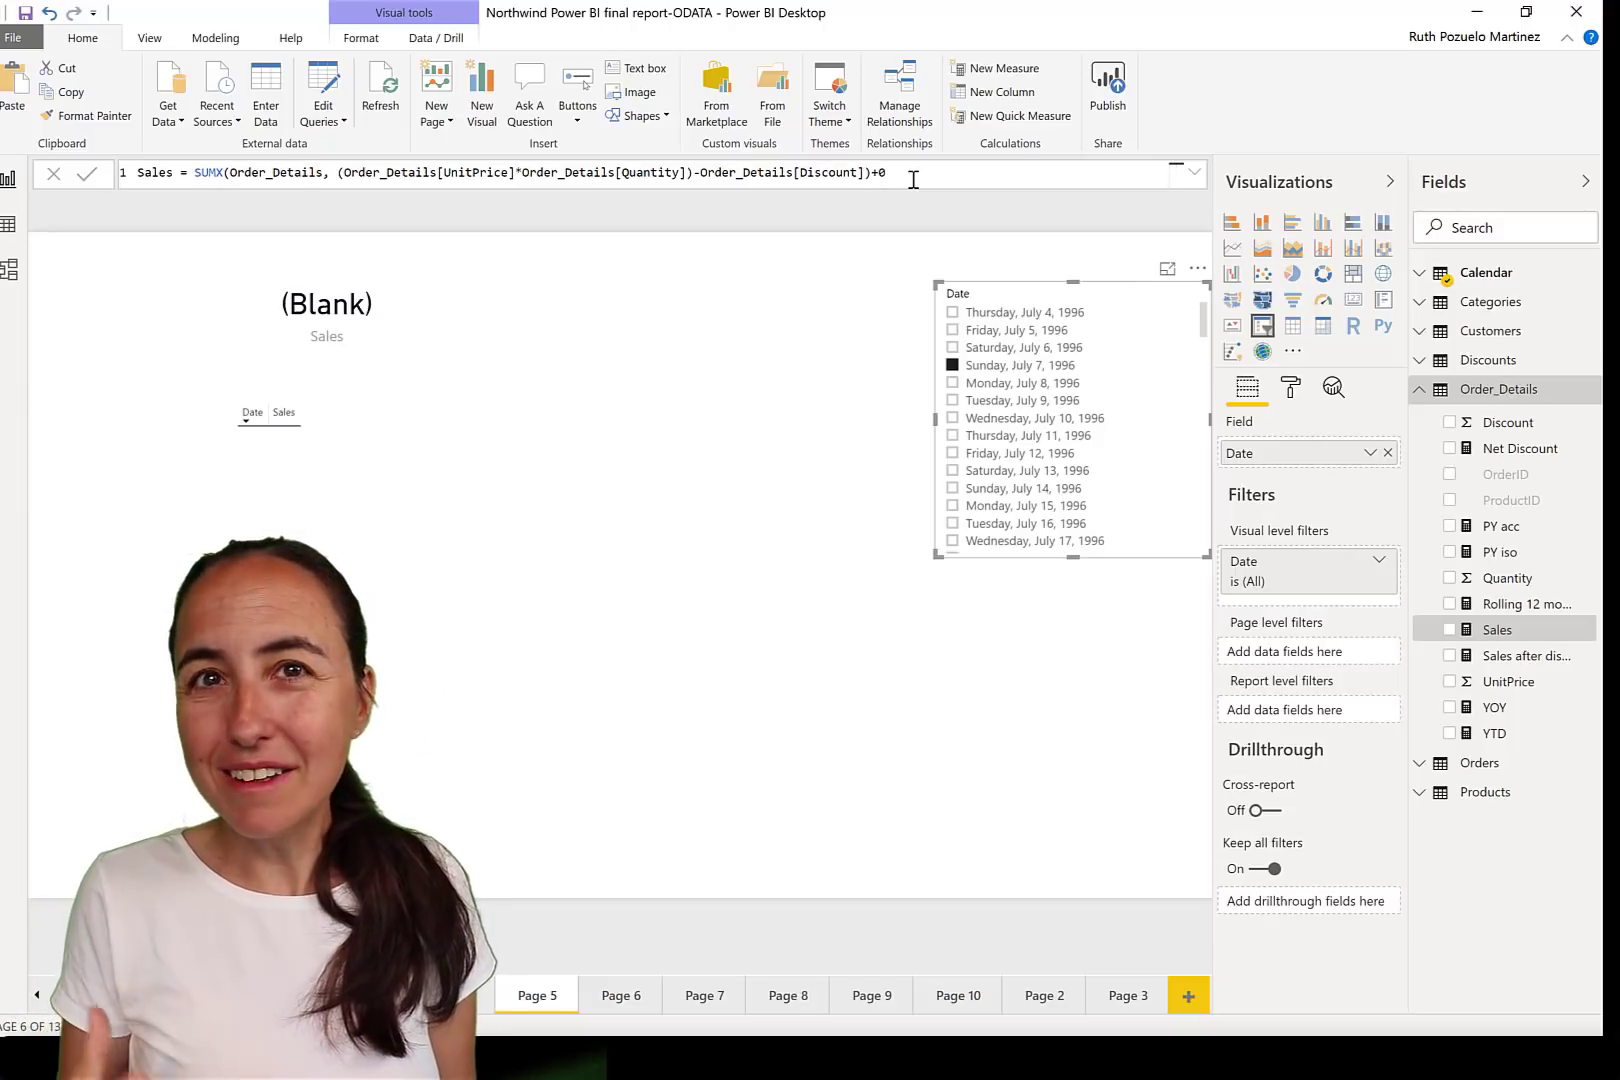
key(Return)
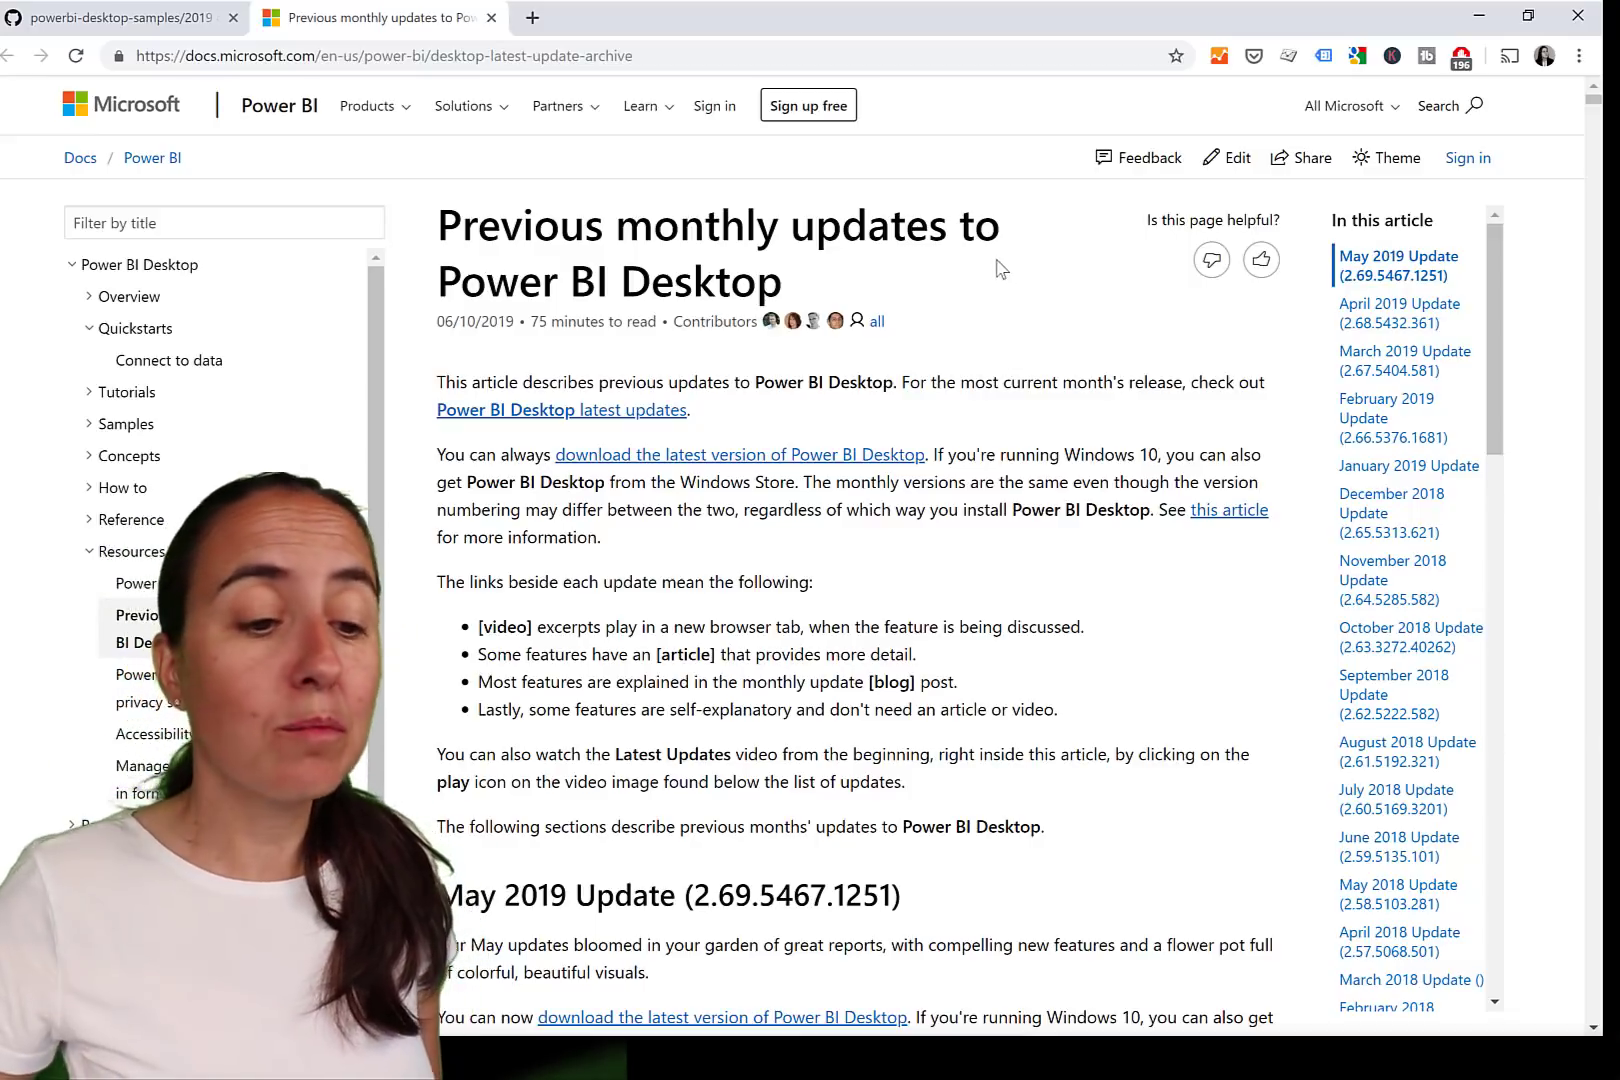
In the browser's Power BI Desktop update archive, find the October 2018 Update's download links for the earlier version
click(1383, 645)
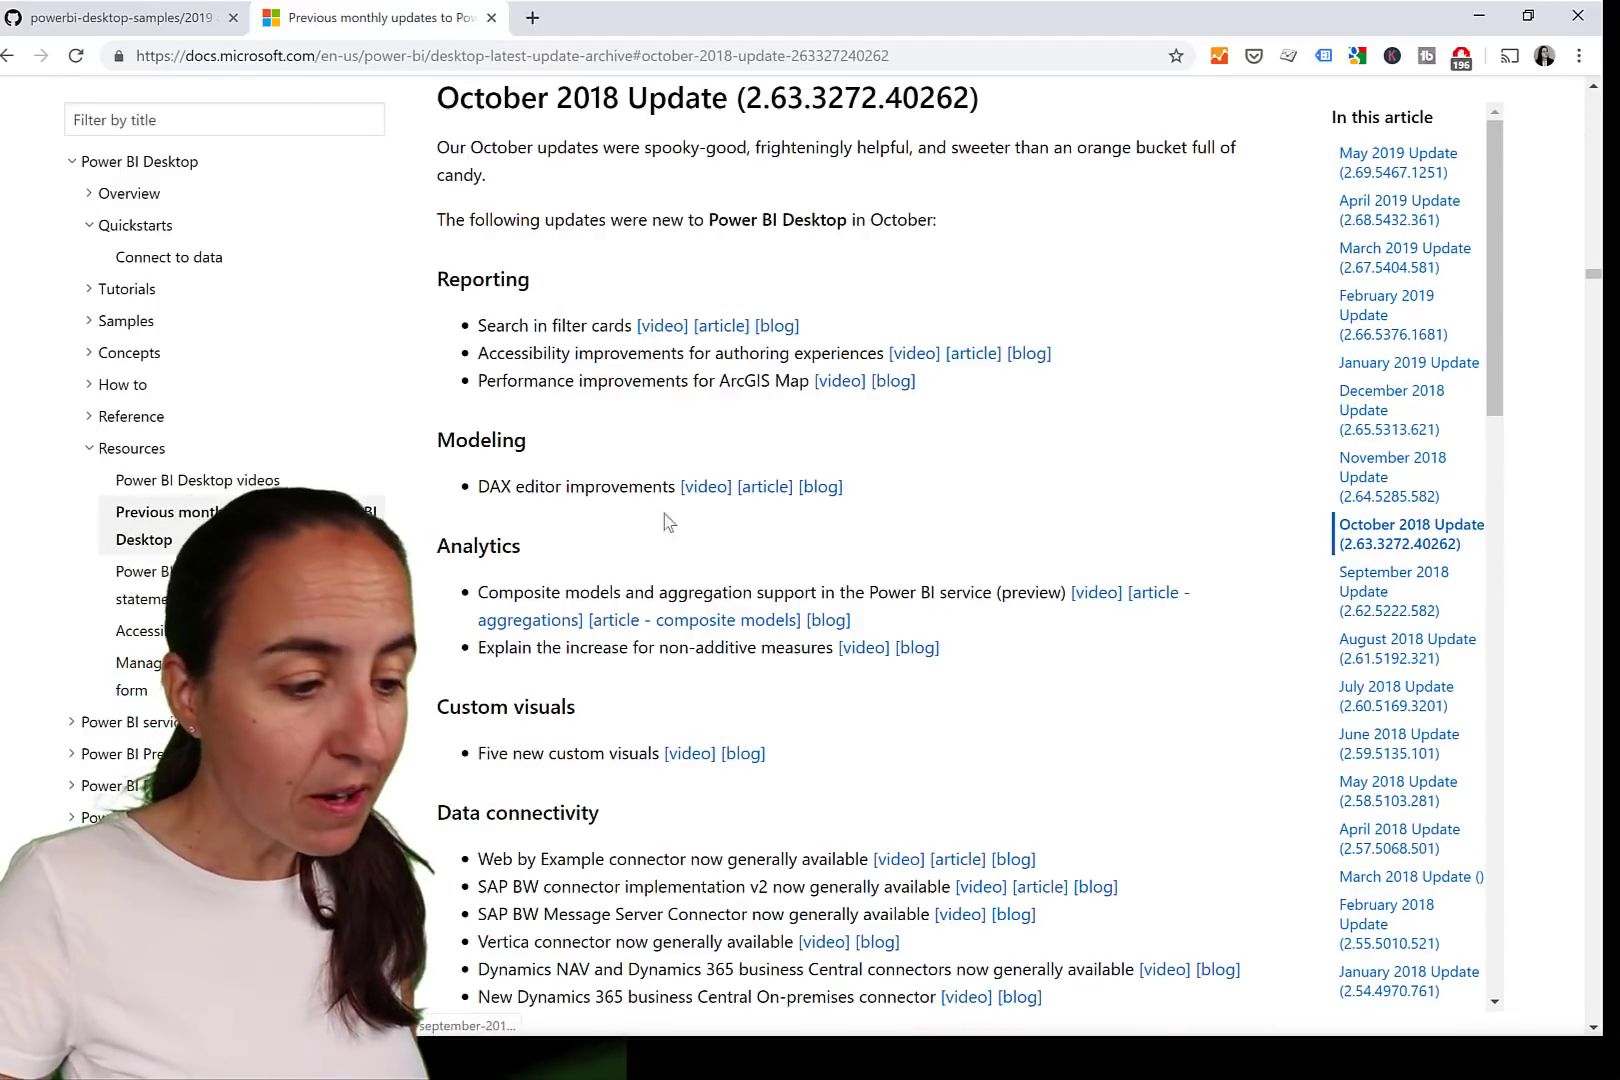
scroll(700, 530, down, 9)
scroll(720, 520, down, 7)
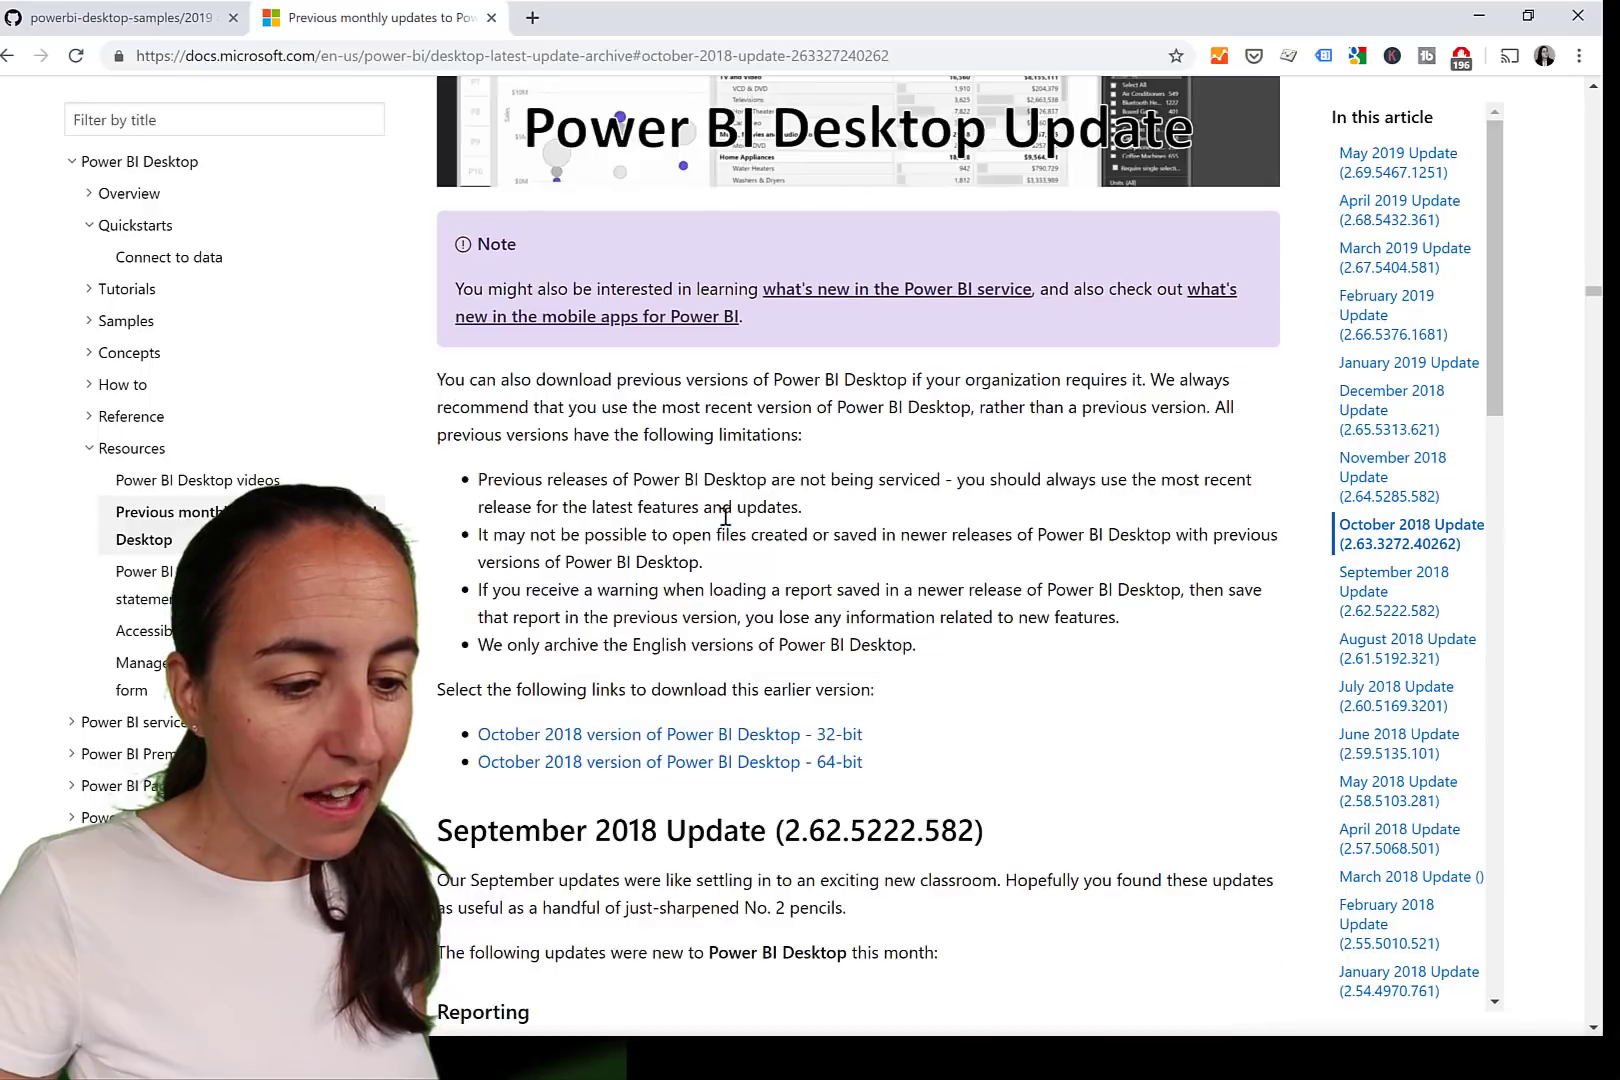
drag(456, 689, 921, 778)
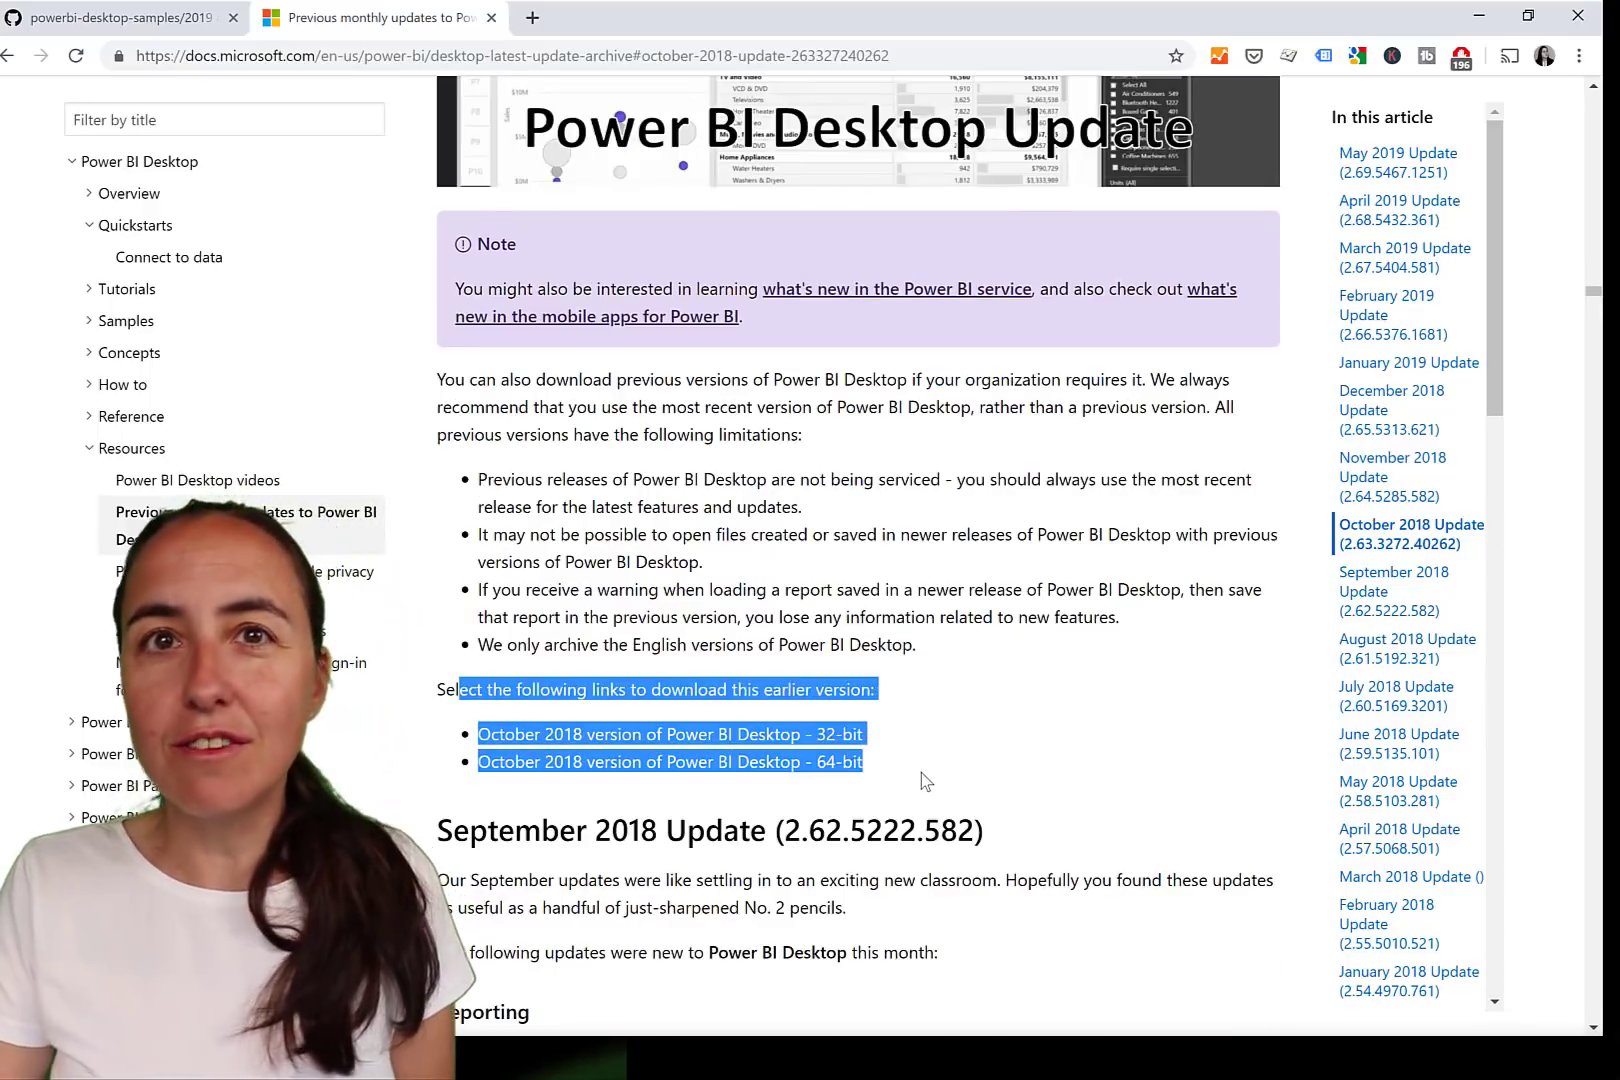
Find the download links for the March 2019 version of Power BI Desktop in the update archive
click(1388, 258)
scroll(830, 580, down, 5)
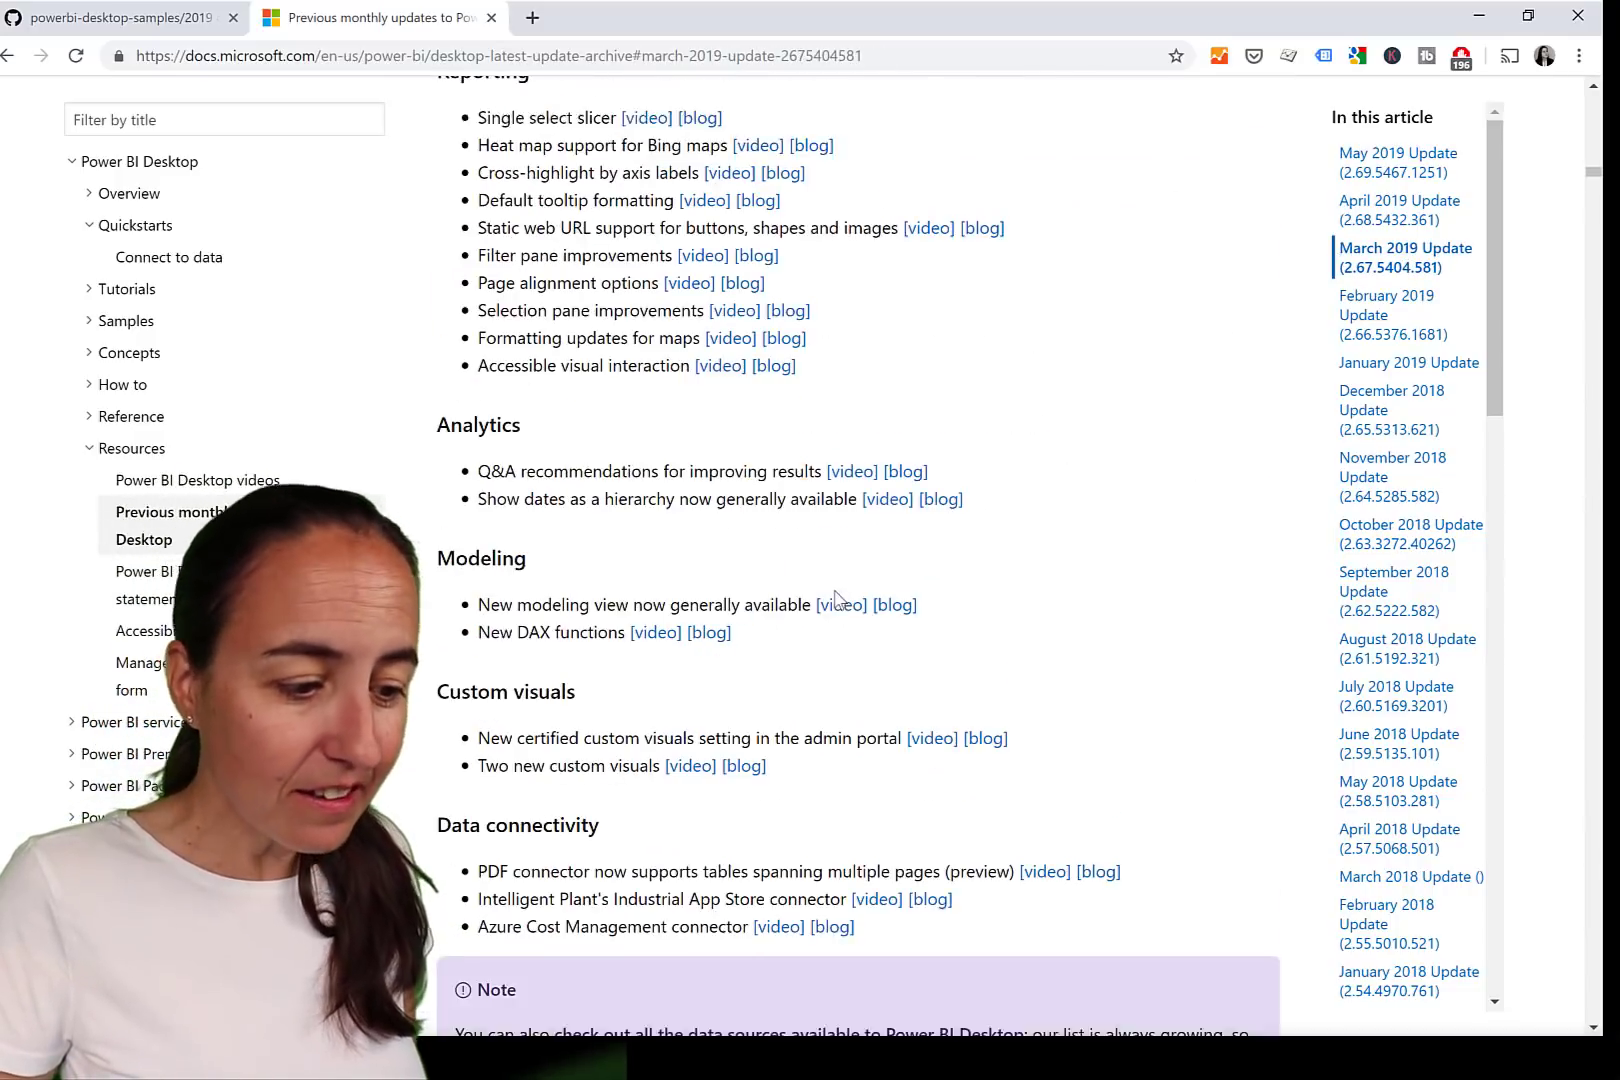
scroll(835, 598, down, 15)
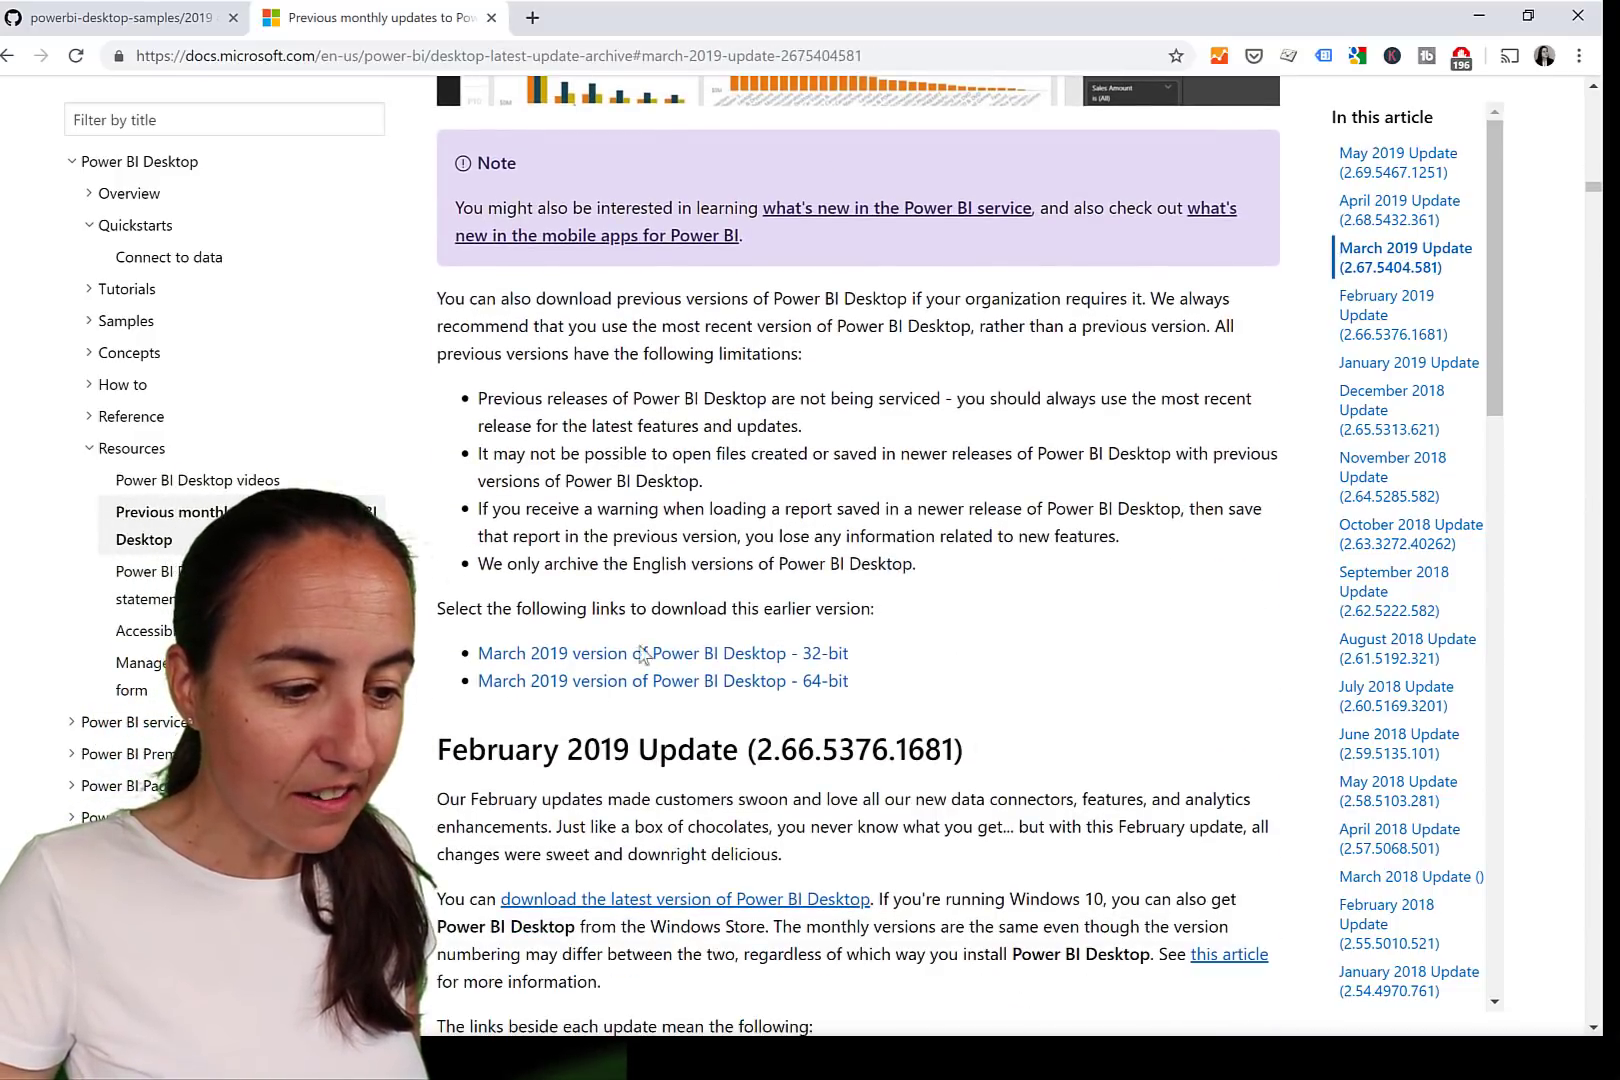
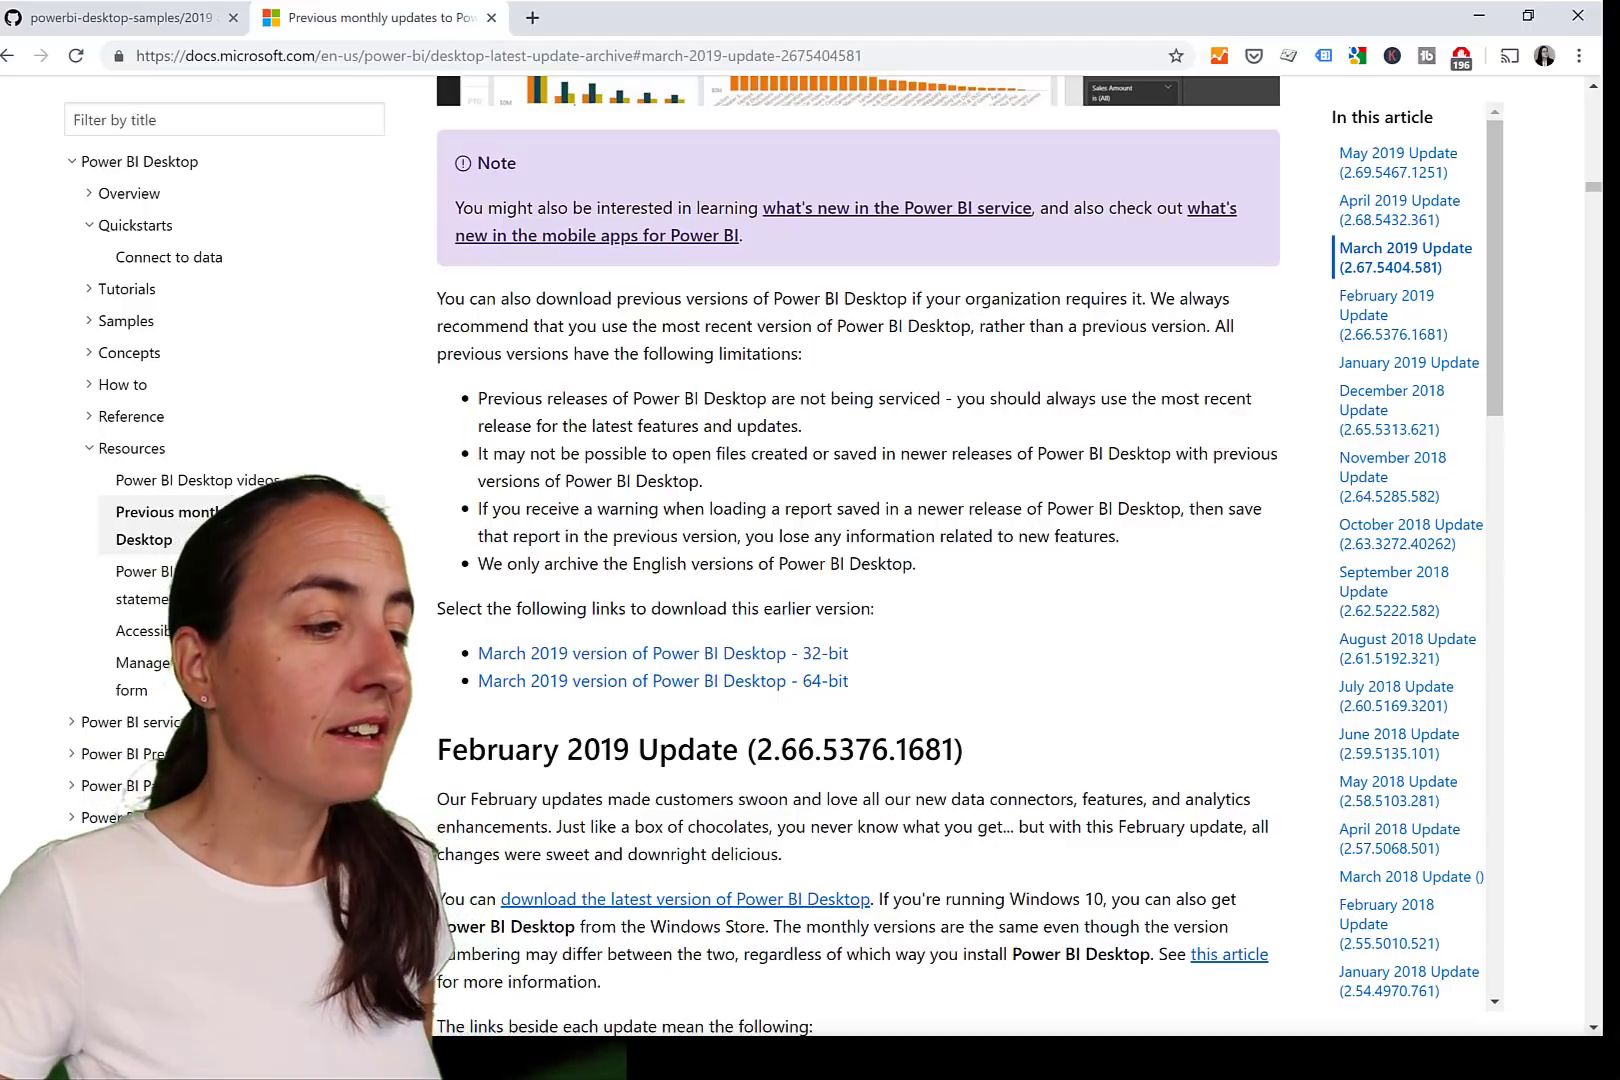
Download 2019SU06 Blog Demo - June.pbix from the 2019 folder of the microsoft/powerbi-desktop-samples GitHub repository
click(67, 14)
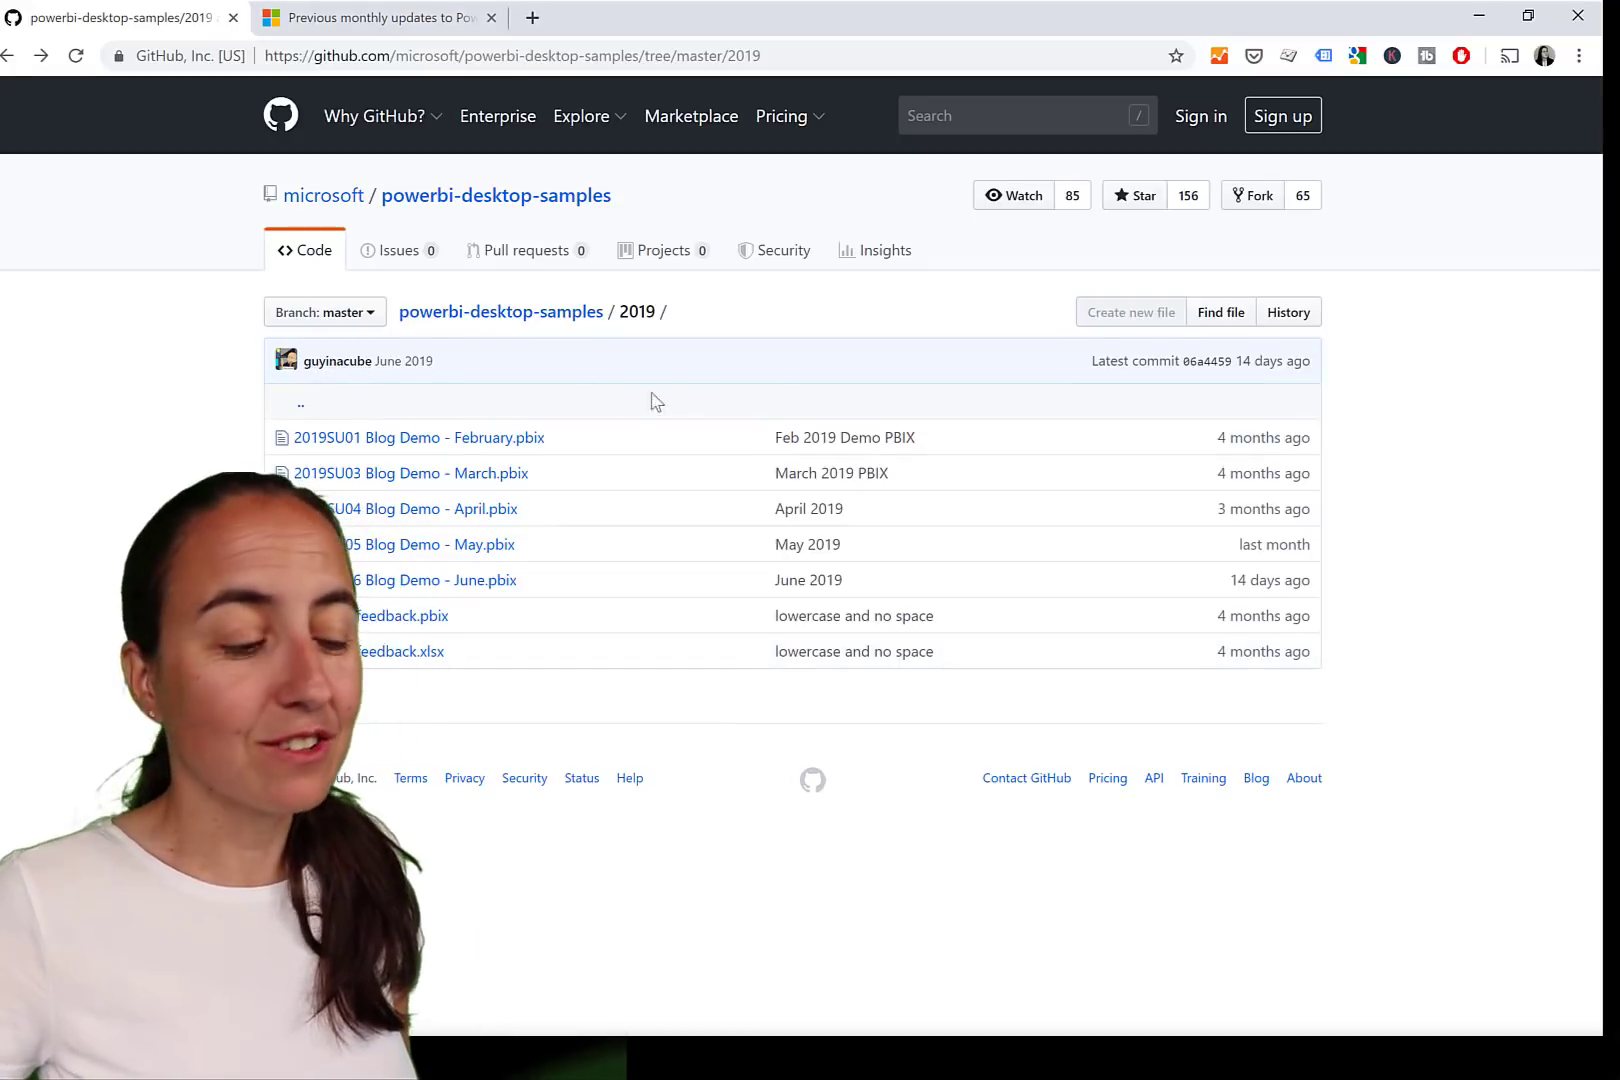
click(540, 312)
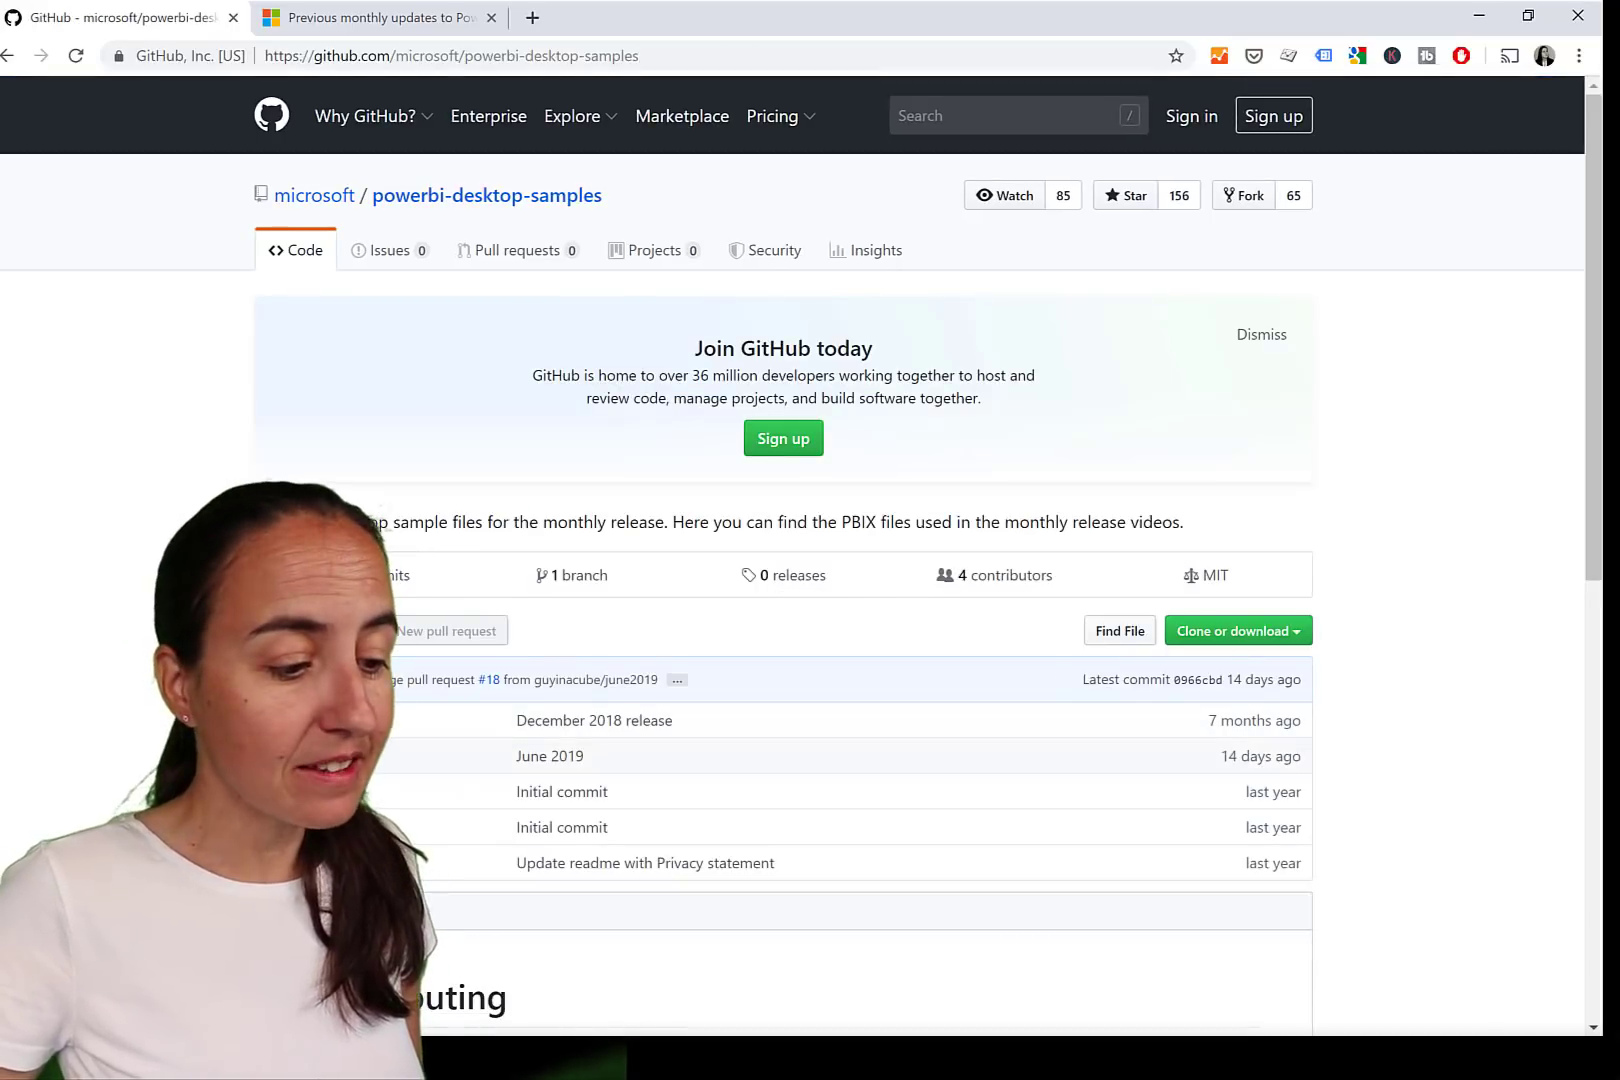
click(300, 756)
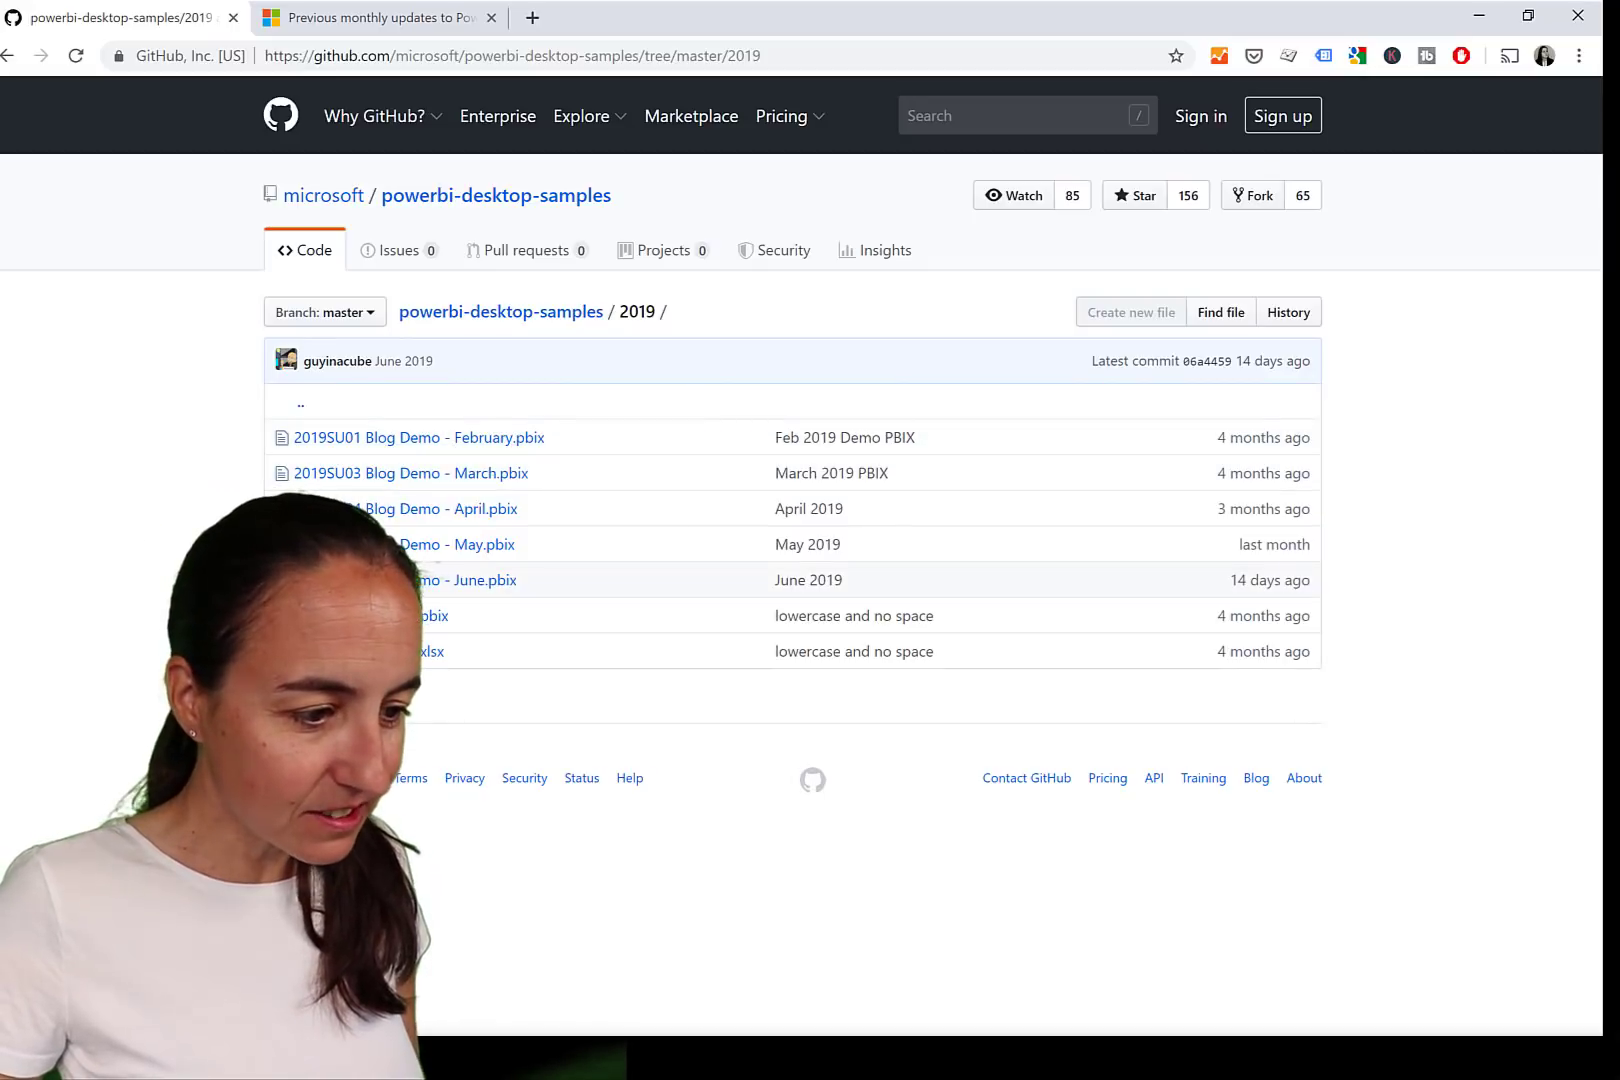
click(440, 590)
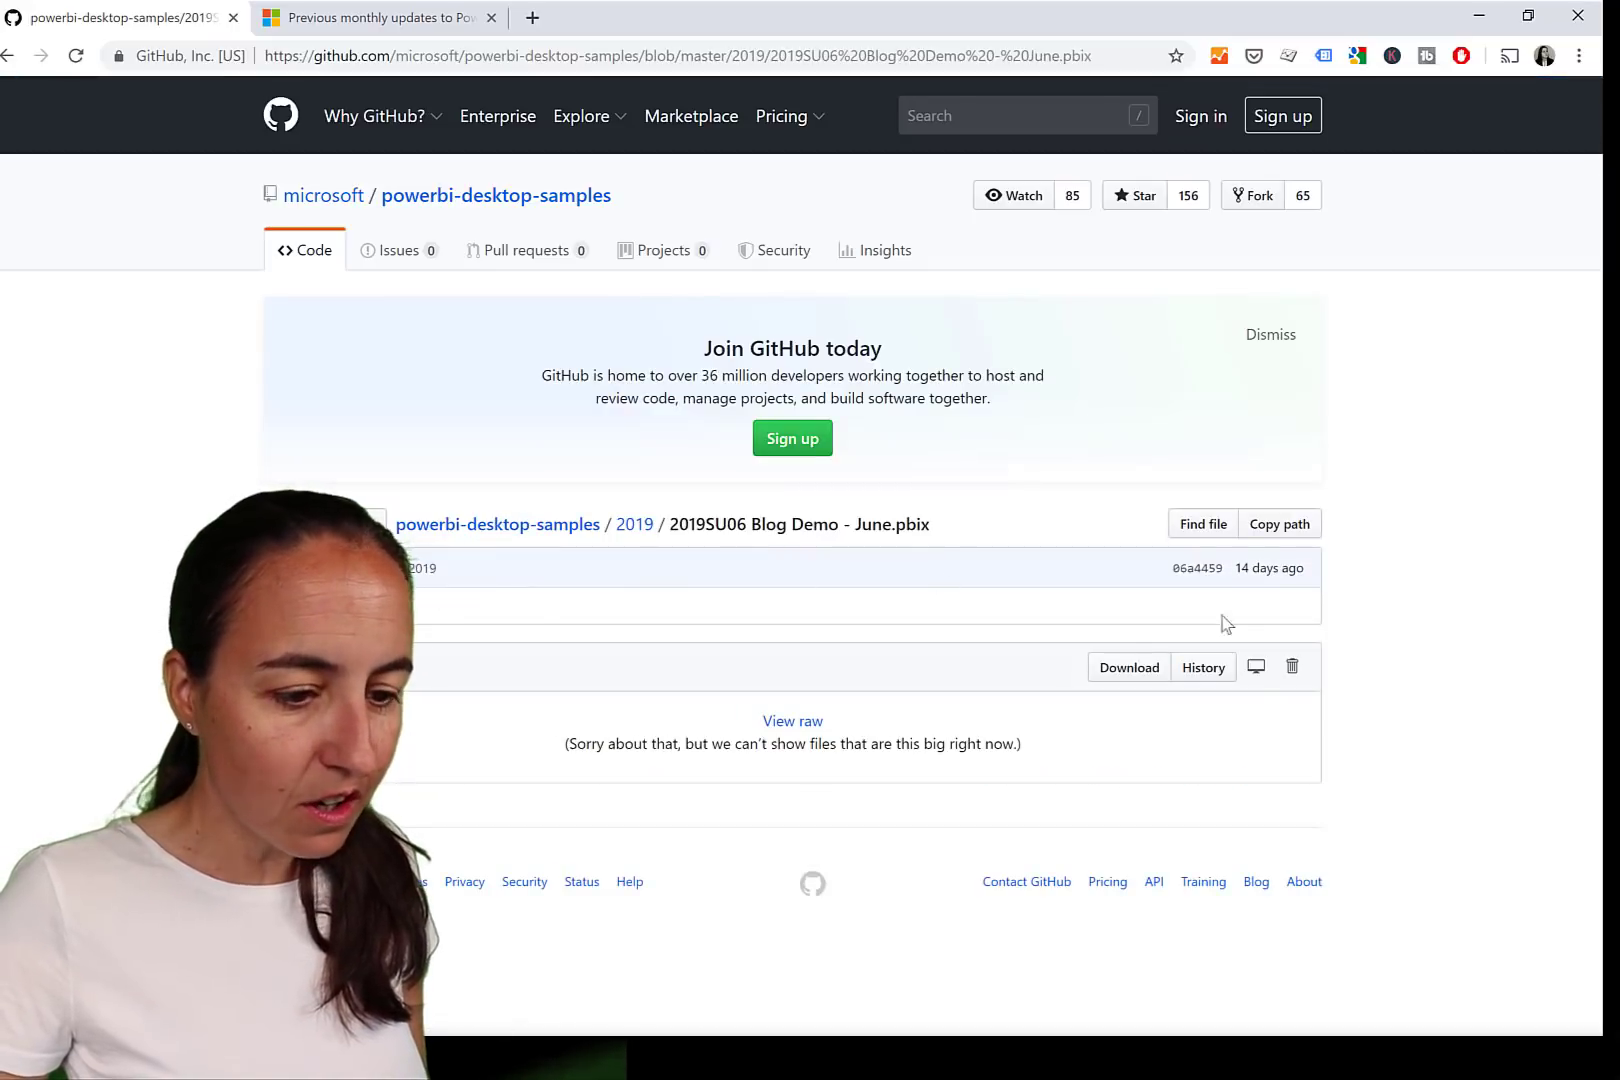
click(1133, 681)
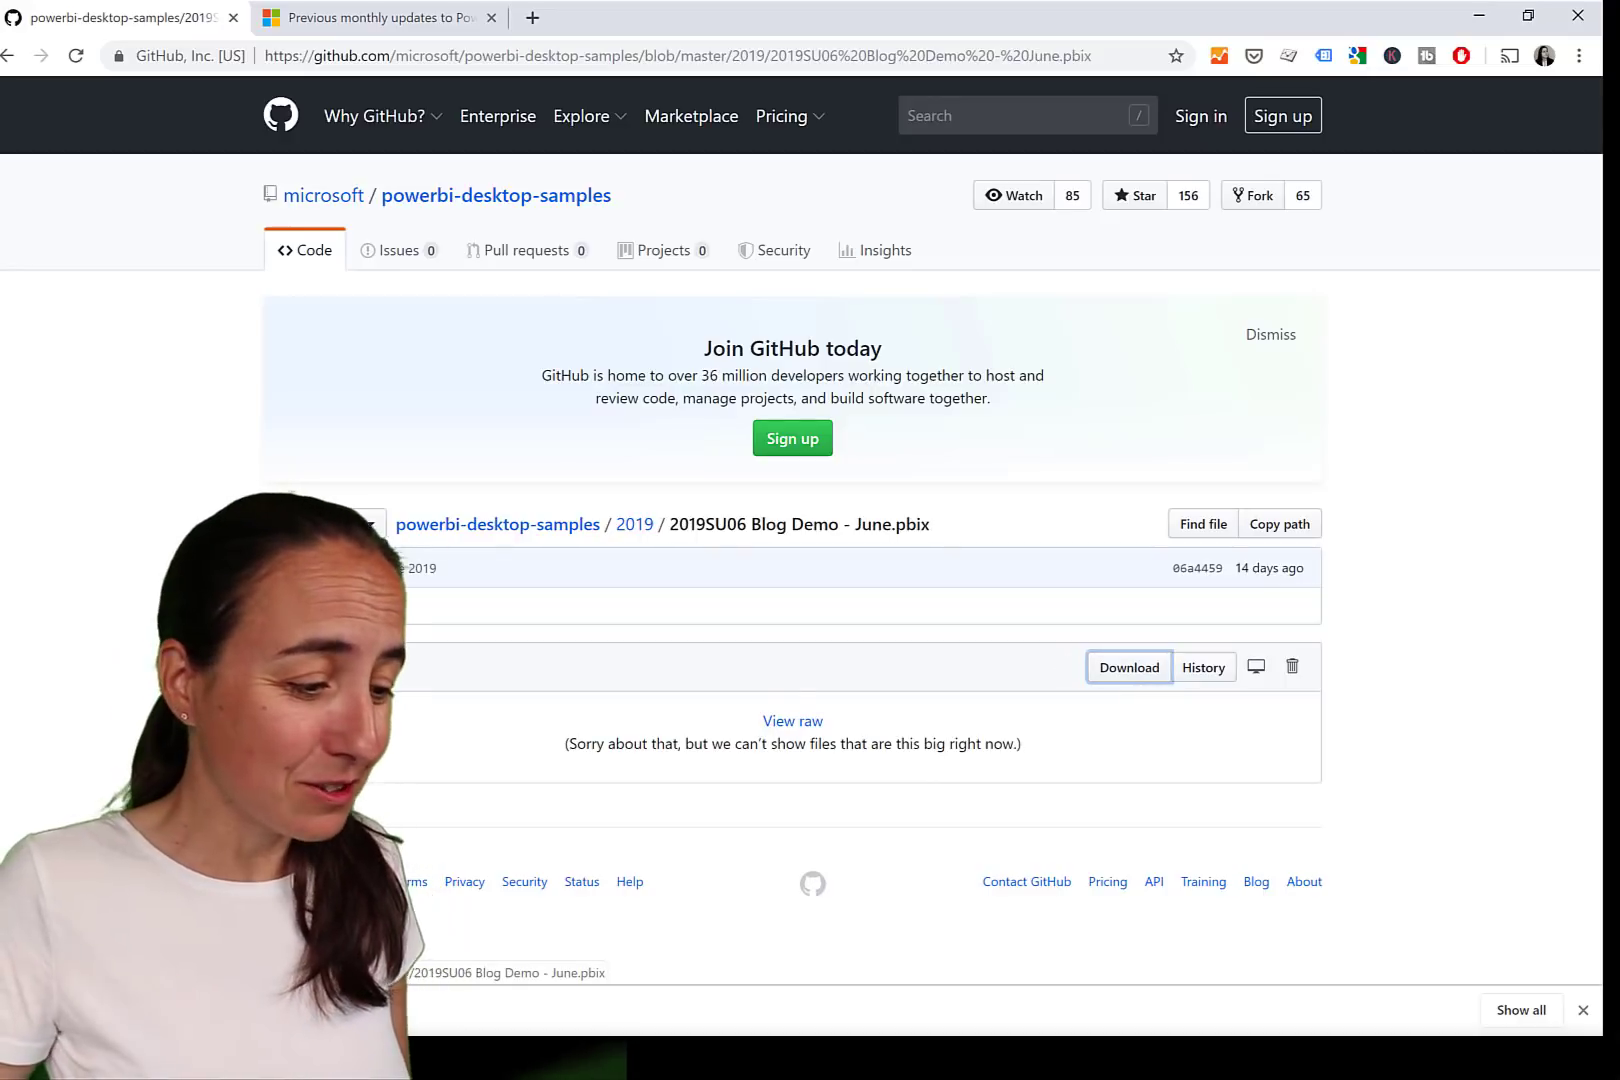
Open the downloaded June sample report in Power BI Desktop and go to page P3
click(560, 972)
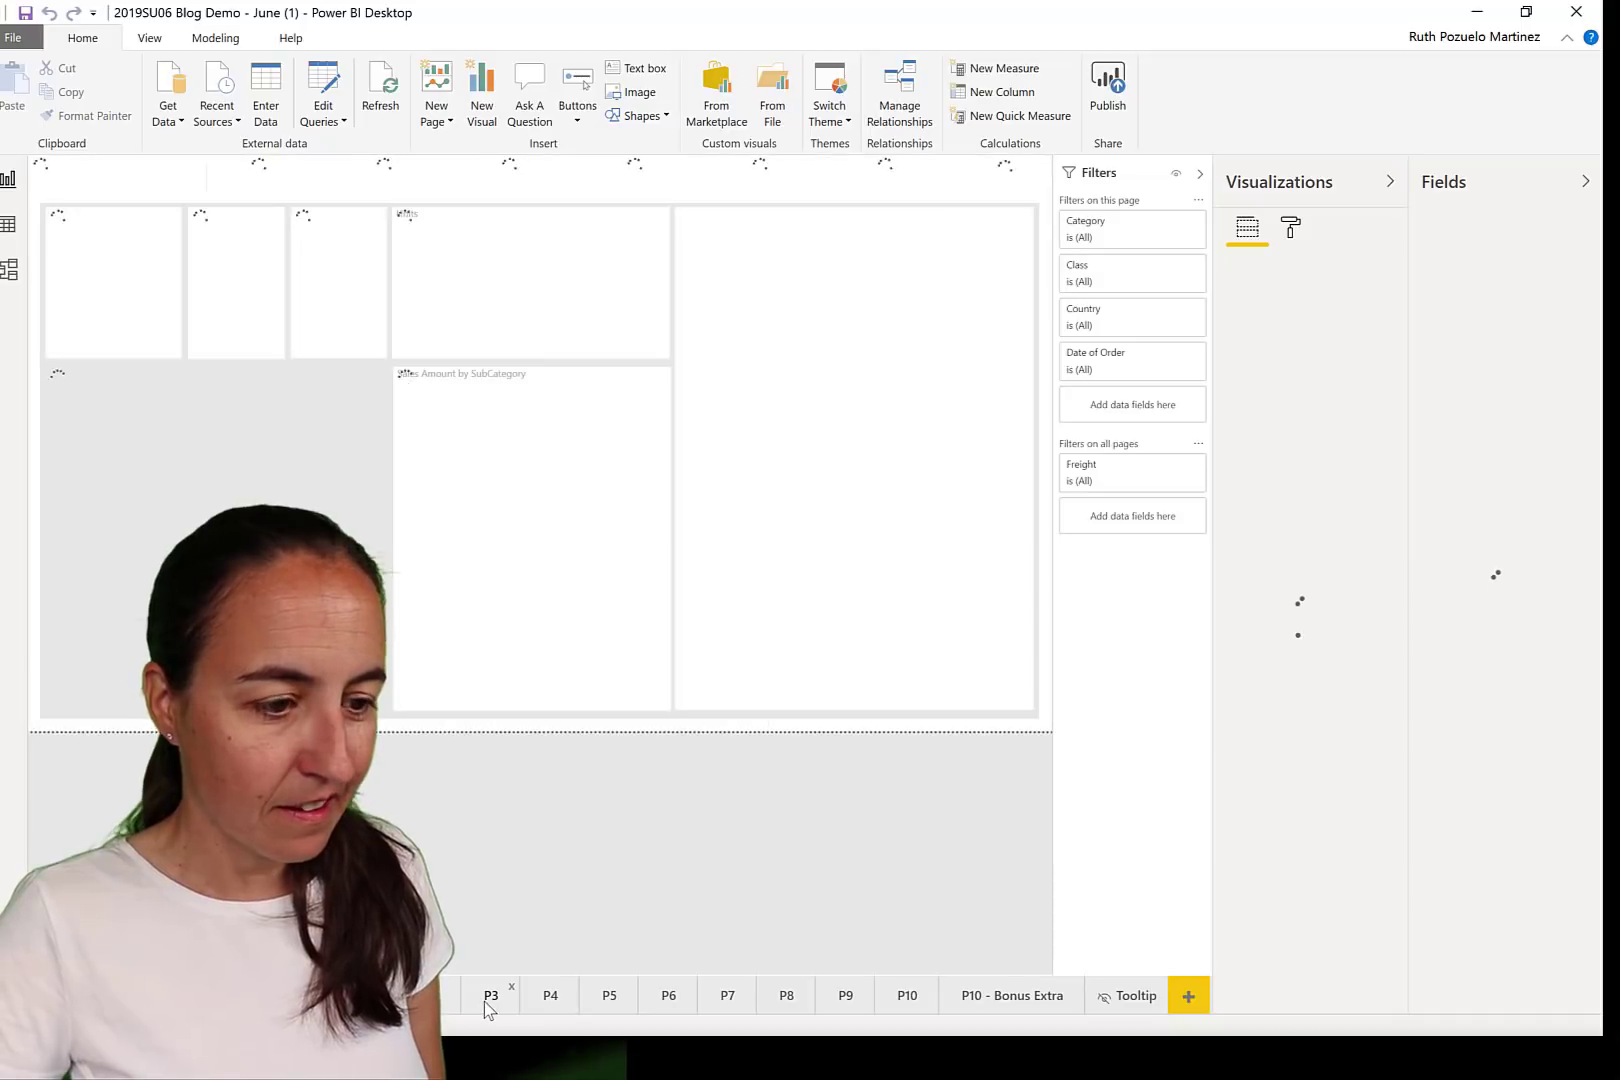
click(490, 1003)
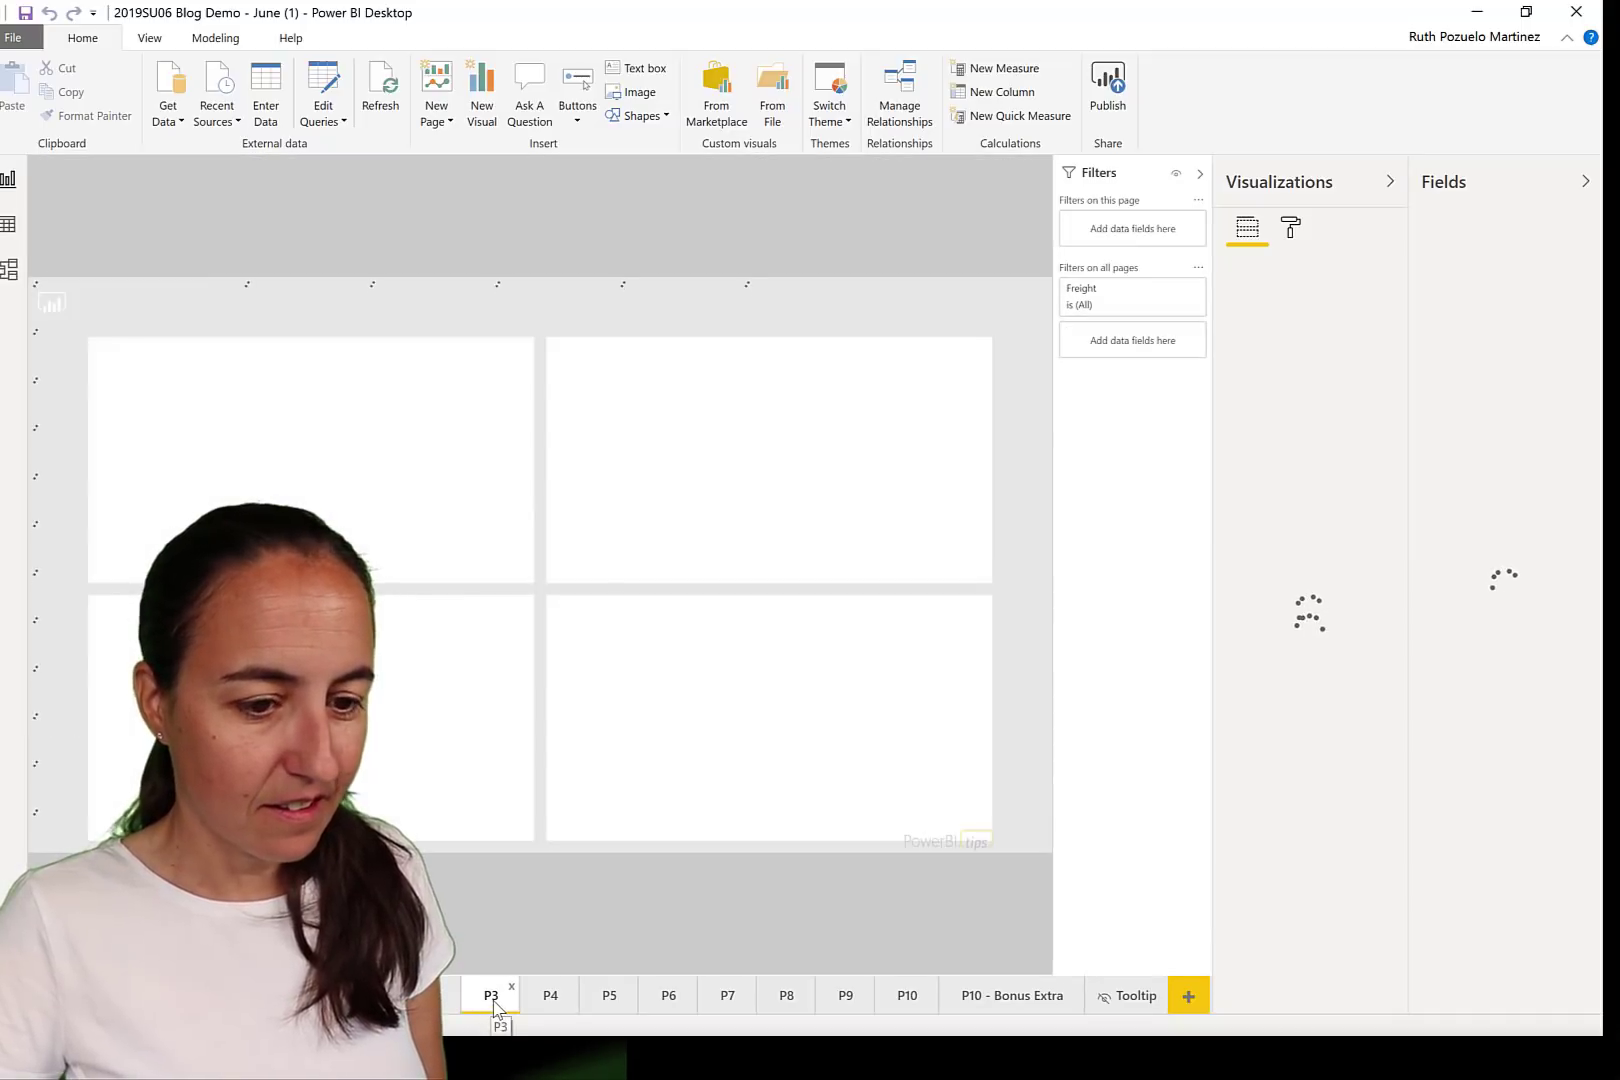